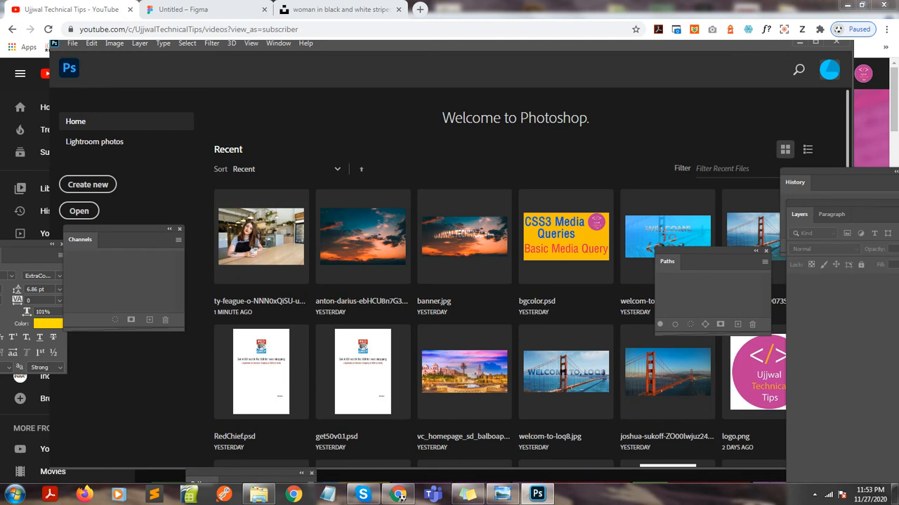
Open today's Unsplash JPG of the woman at the café table and select the whole image for copying.
click(815, 42)
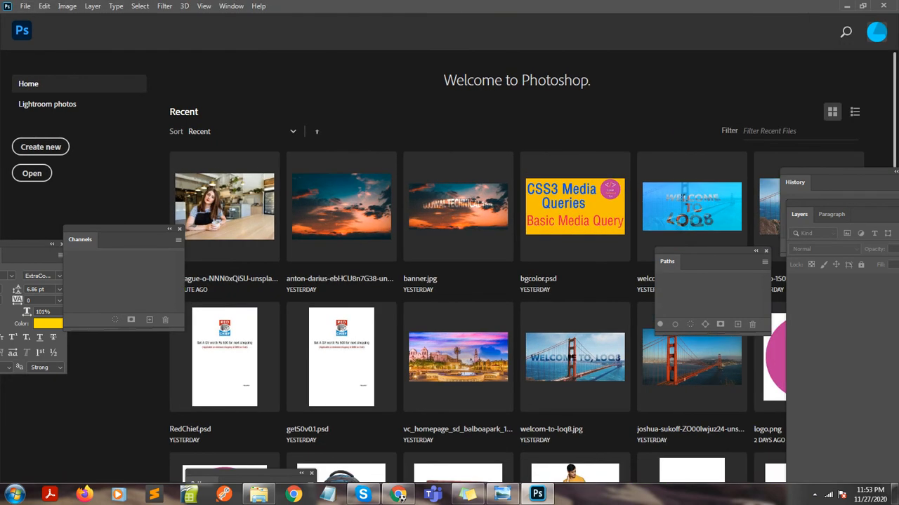
click(25, 6)
click(37, 29)
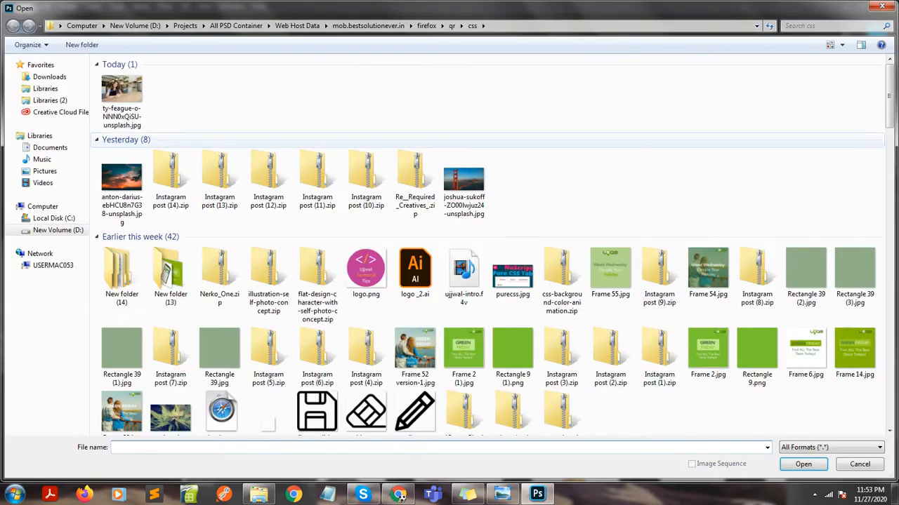
double_click(122, 102)
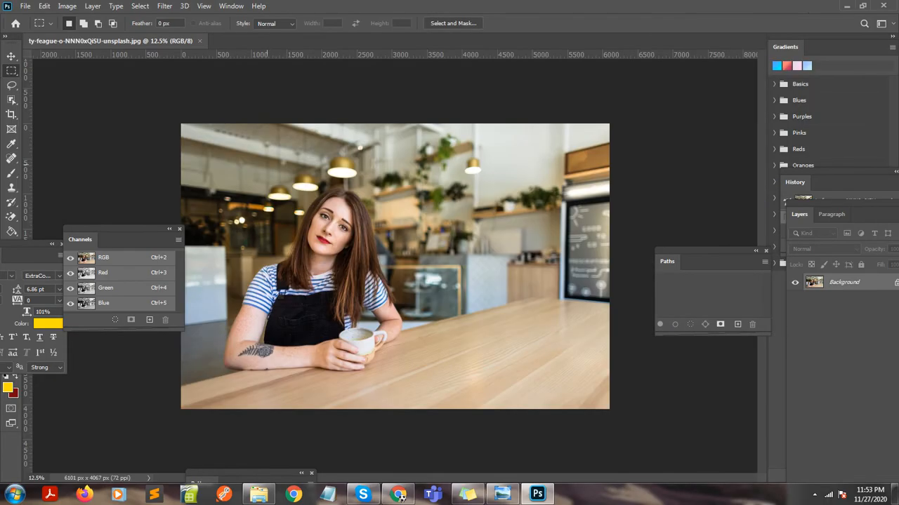
key(ctrl+a)
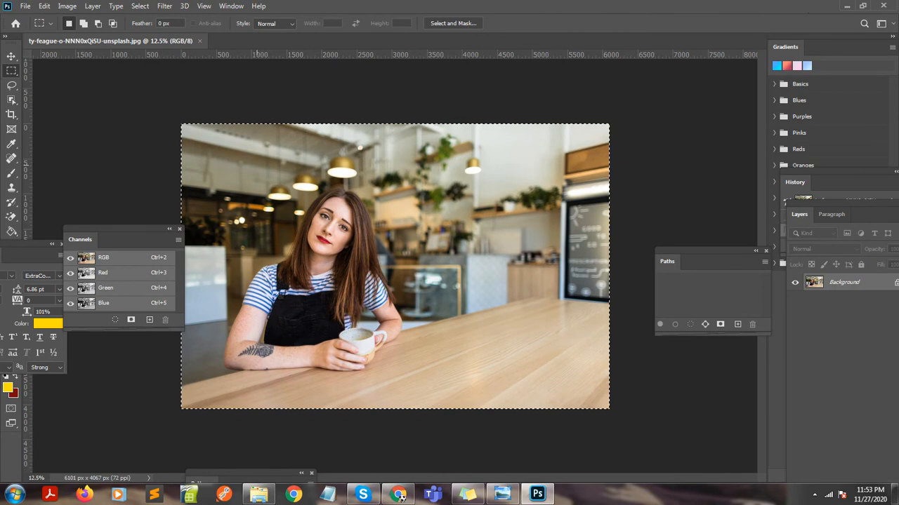
Create a new document 1920 pixels wide and 500 pixels high with a resolution of 300 pixels per inch.
key(ctrl+n)
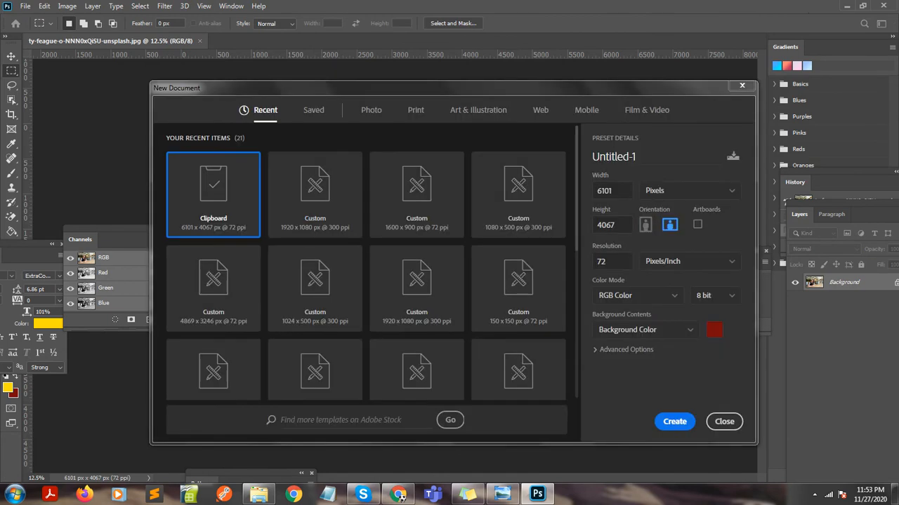
drag(614, 191, 555, 201)
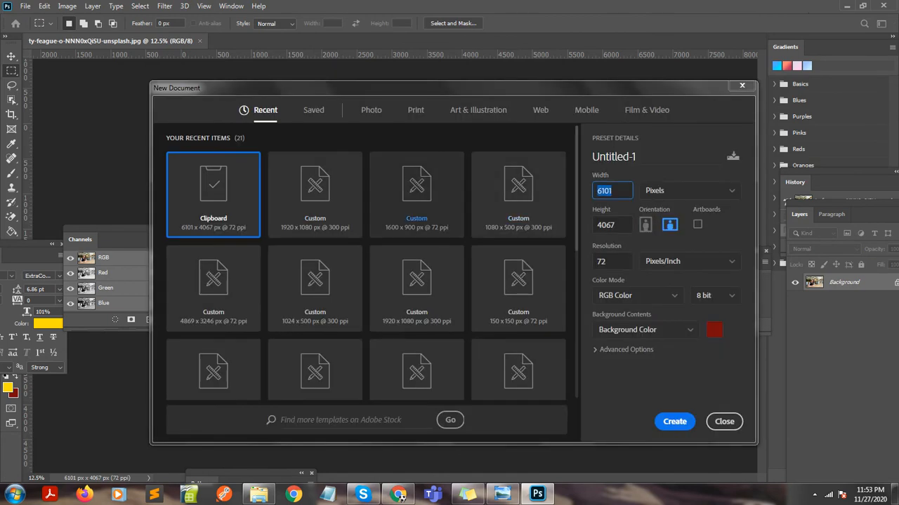
text(1920)
key(Tab)
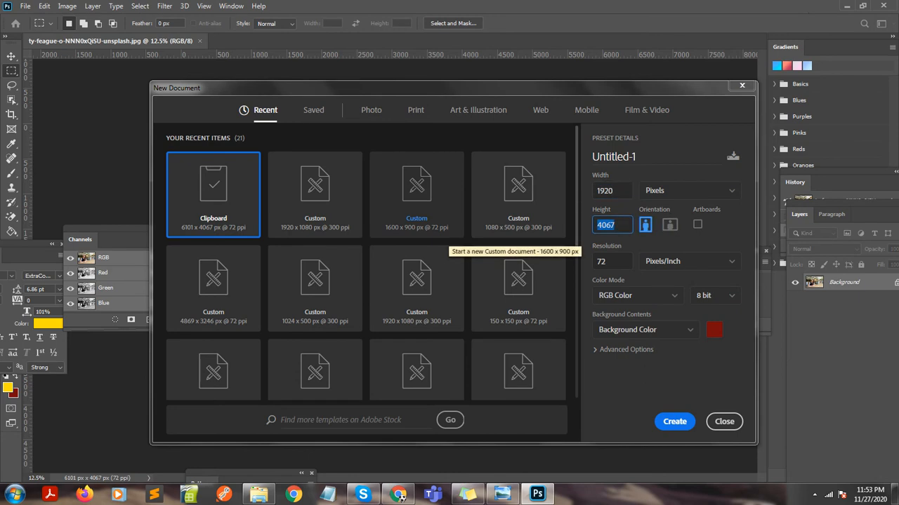
text(500)
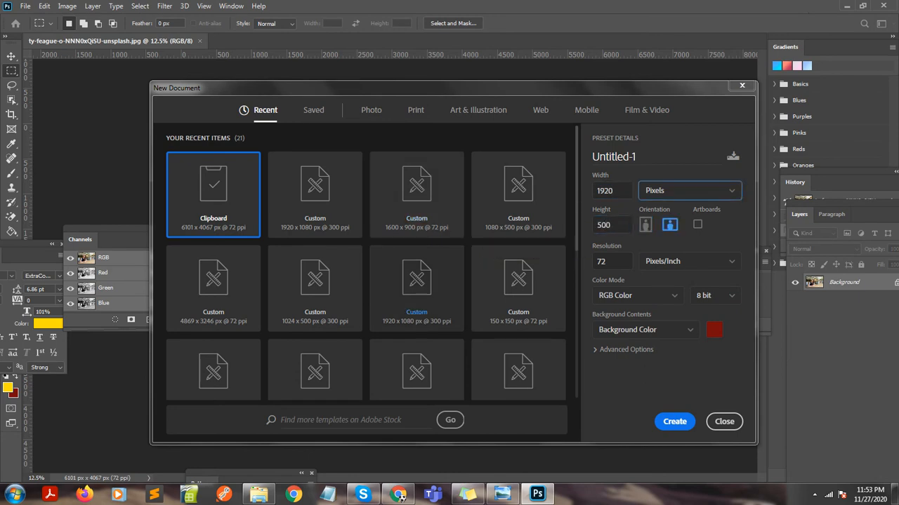
key(Tab)
text(300)
key(Return)
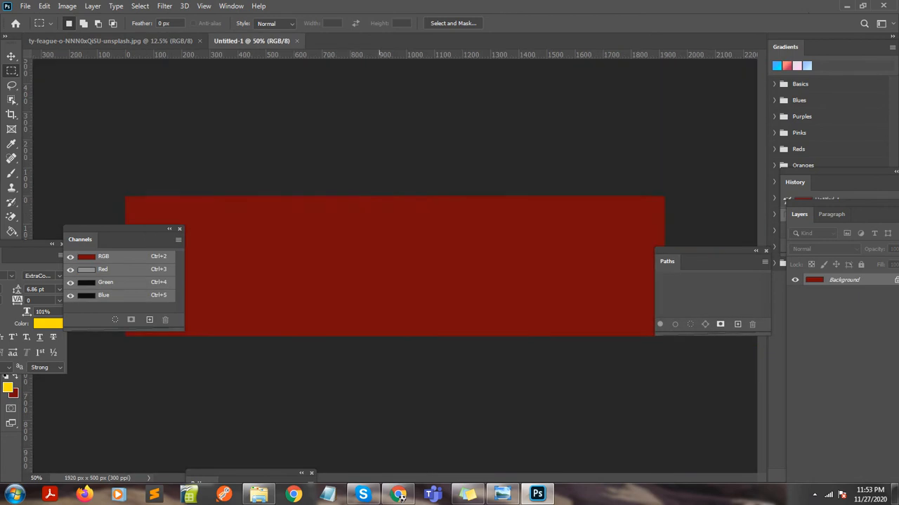
Paste the copied photo into the new document and scale it down proportionally to about 31%.
key(ctrl+v)
key(ctrl+t)
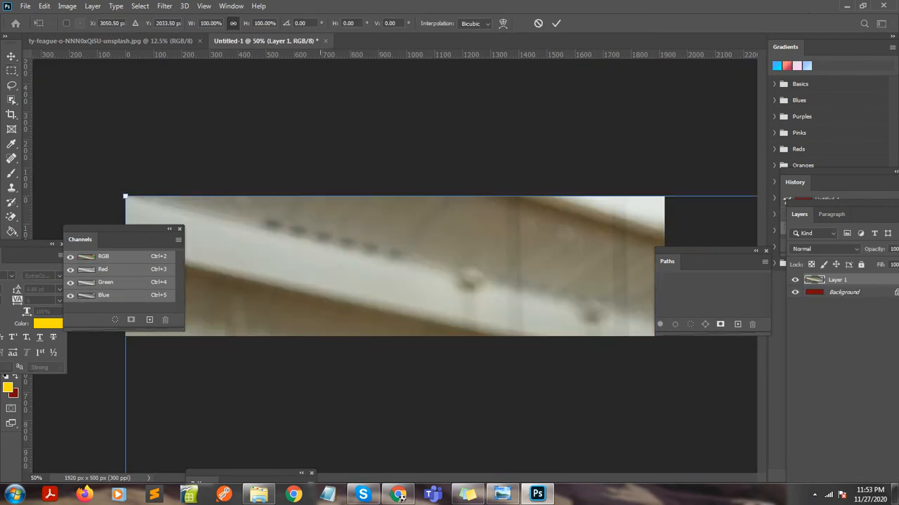
key(ctrl+minus)
key(ctrl+minus)
key(ctrl+minus)
key(ctrl+minus)
key(ctrl+minus)
key(ctrl+minus)
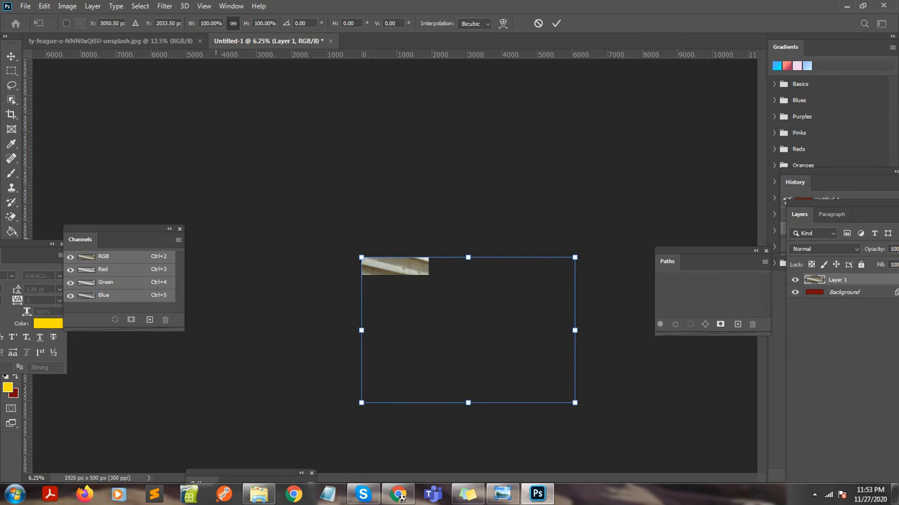
drag(469, 403, 418, 250)
key(ctrl+plus)
key(ctrl+plus)
key(ctrl+plus)
key(ctrl+plus)
key(ctrl+plus)
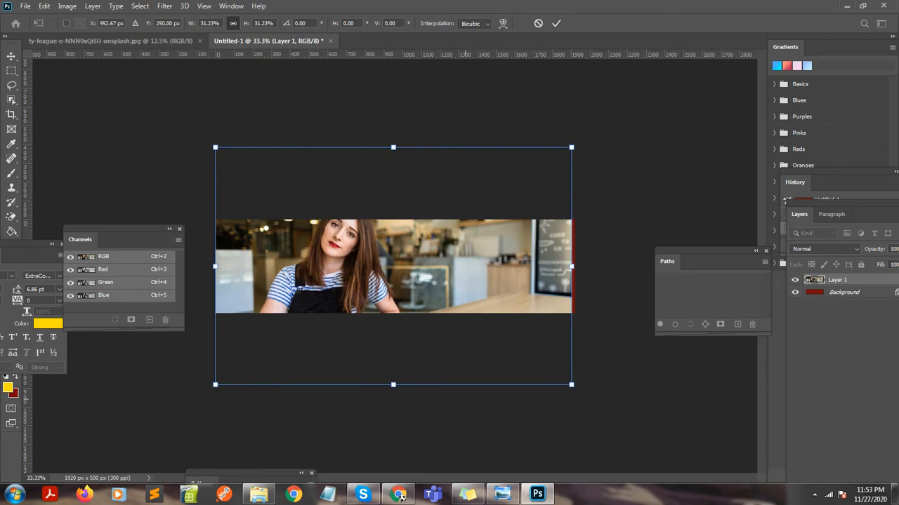
Enlarge the photo slightly to cover the full canvas width and move it down to frame the woman's whole face.
drag(393, 385, 397, 391)
key(Return)
key(ctrl+t)
drag(408, 248, 413, 266)
drag(353, 258, 355, 254)
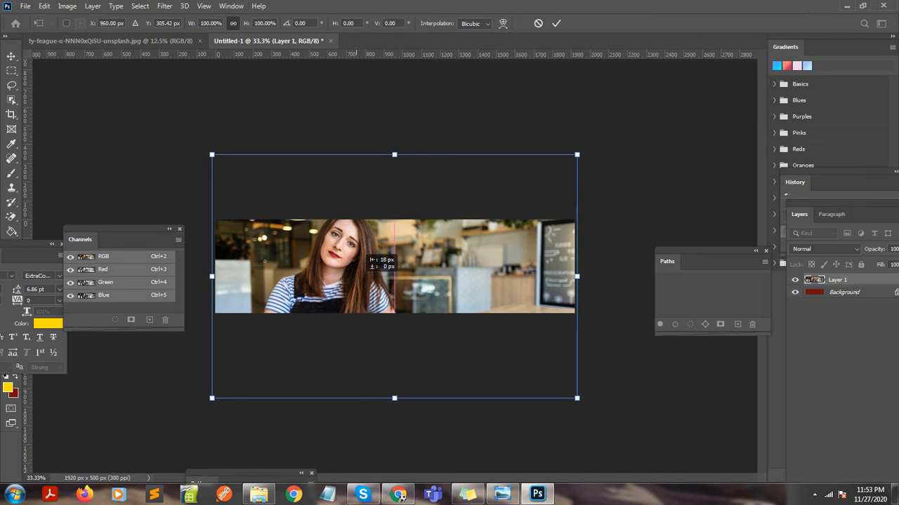
key(Return)
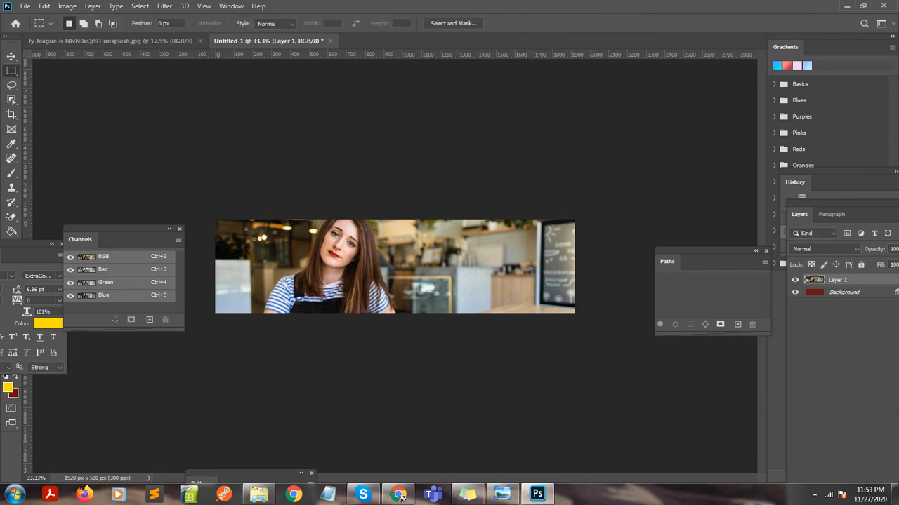
key(ctrl+alt+shift+s)
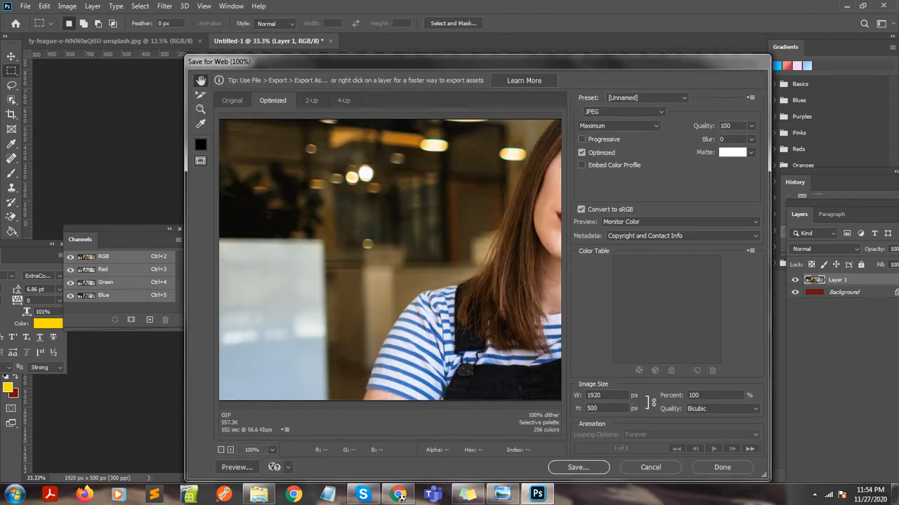
click(721, 467)
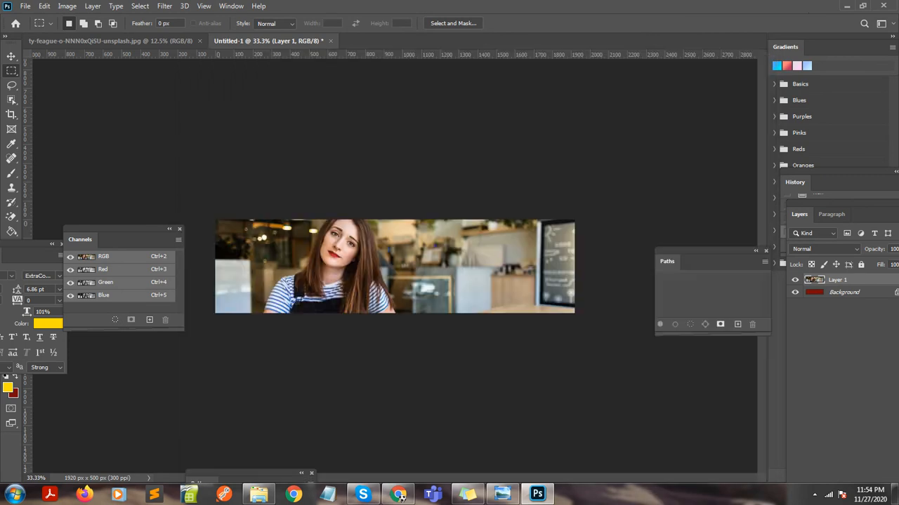
click(25, 5)
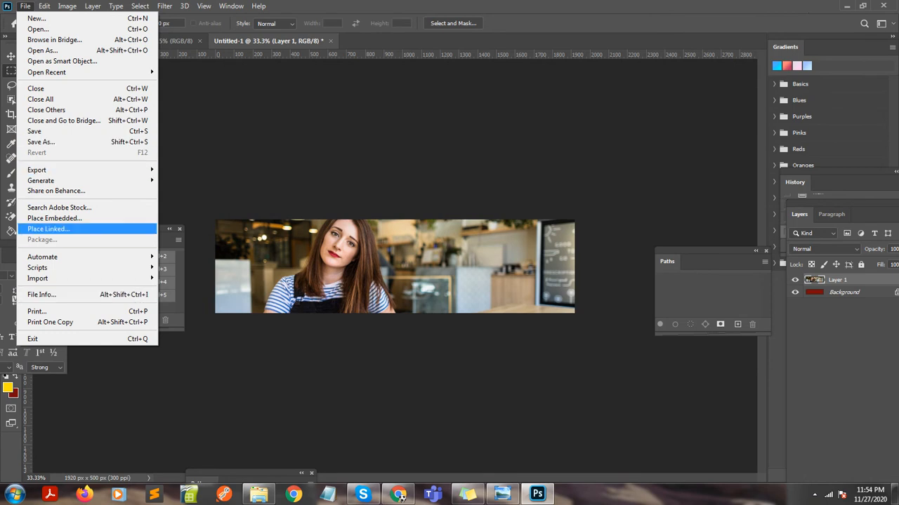
click(40, 142)
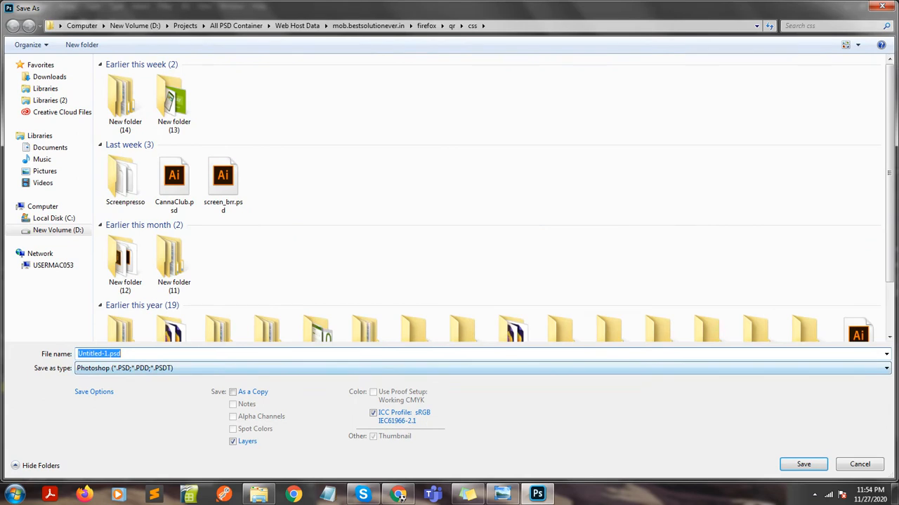
click(173, 368)
click(172, 369)
click(859, 464)
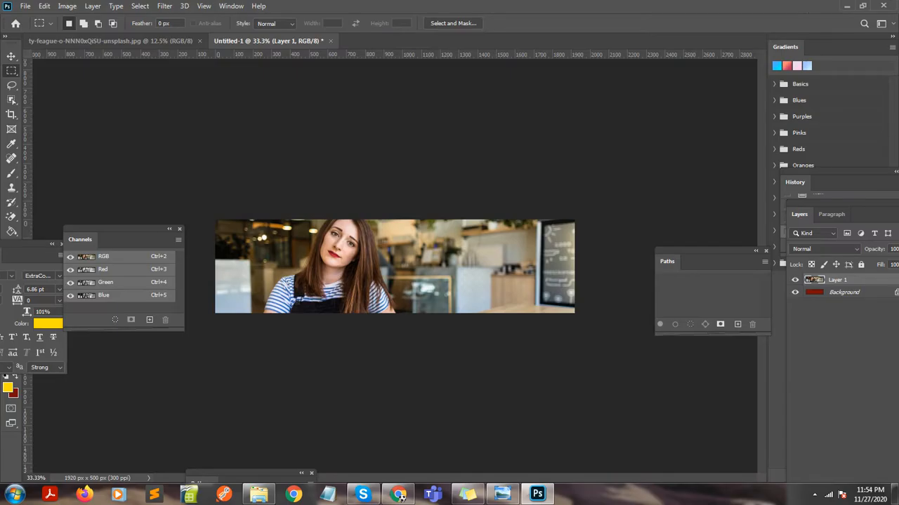
Export the banner for the web as a maximum-quality JPEG named banner_img on the Desktop.
key(ctrl+shift+alt+s)
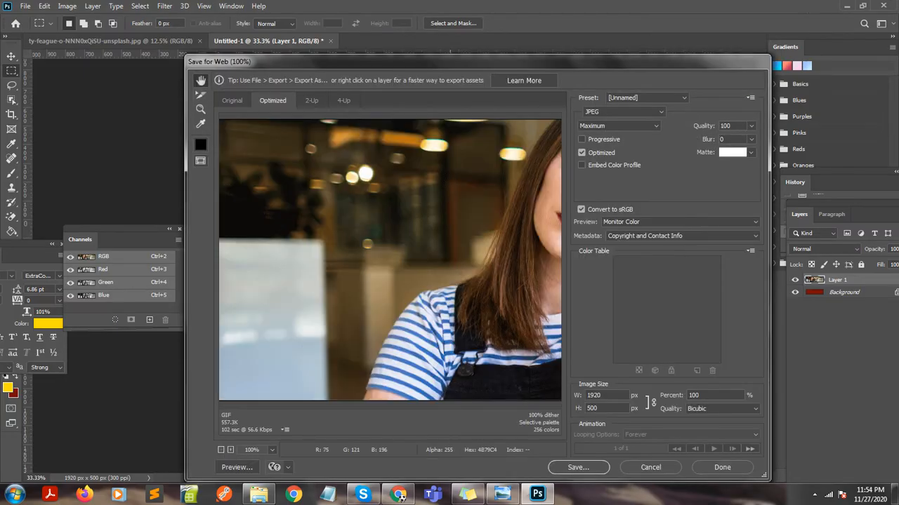
key(Return)
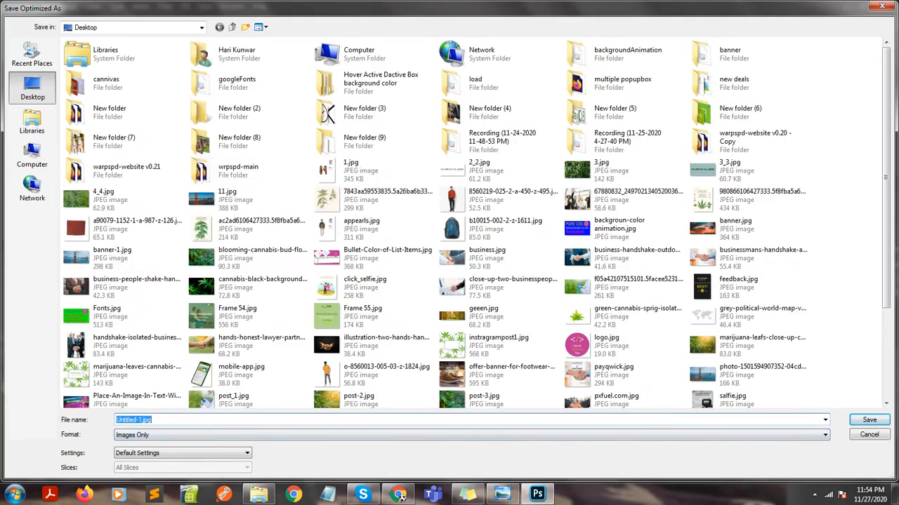
text(banner)
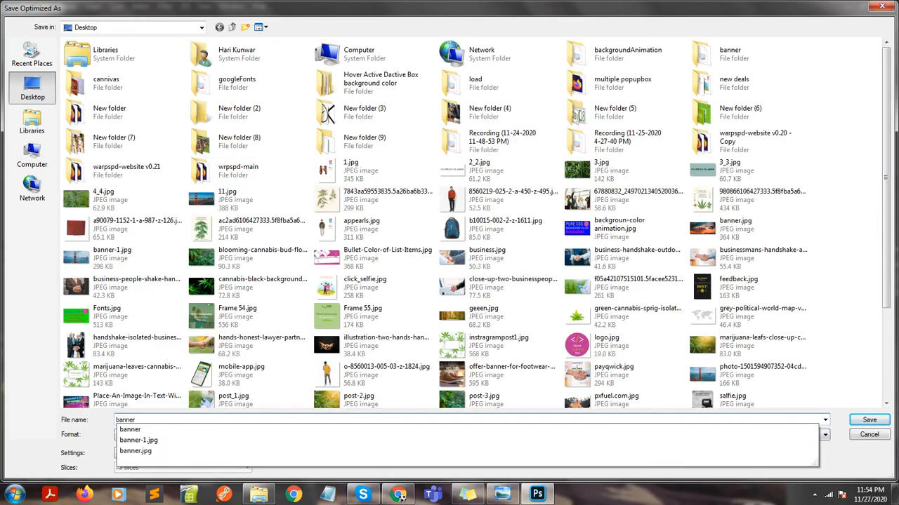
text(_img)
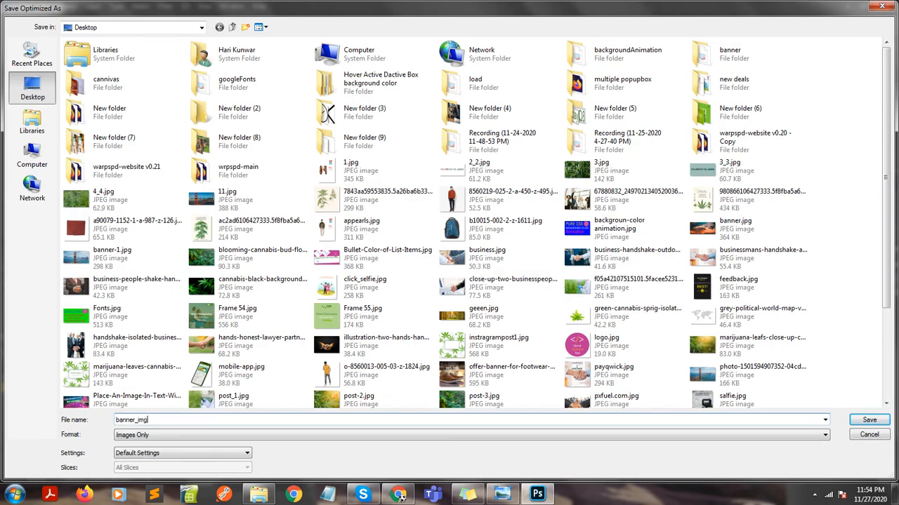
key(Return)
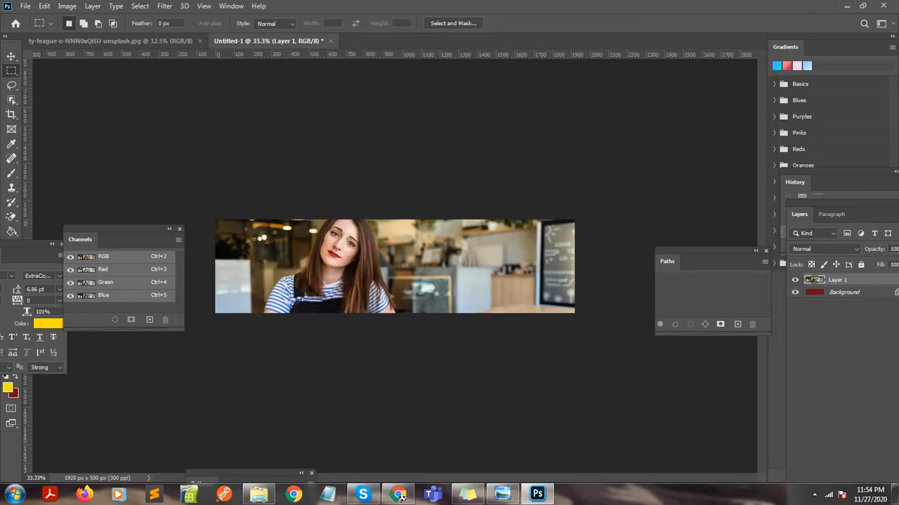
Switch to the Untitled Figma file in Chrome and draw a frame about 293 × 246 on the canvas.
click(398, 495)
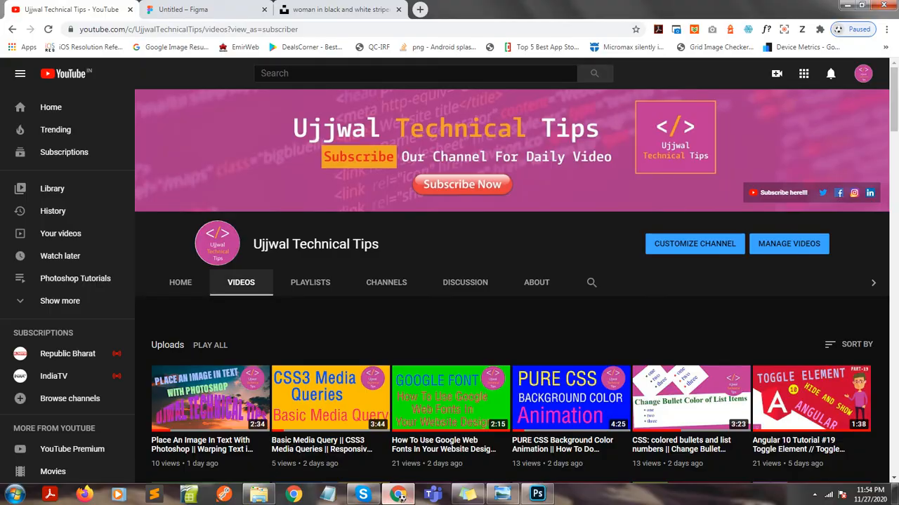
key(ctrl+Tab)
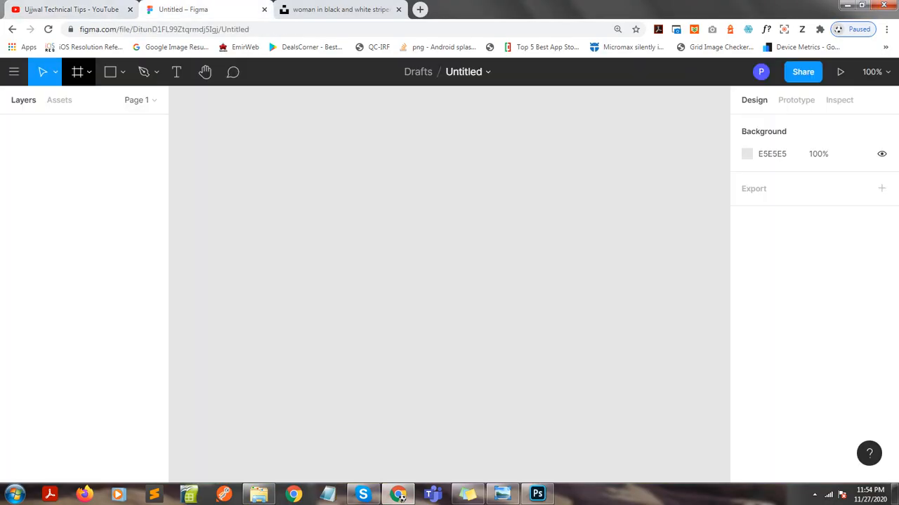
click(90, 73)
click(76, 103)
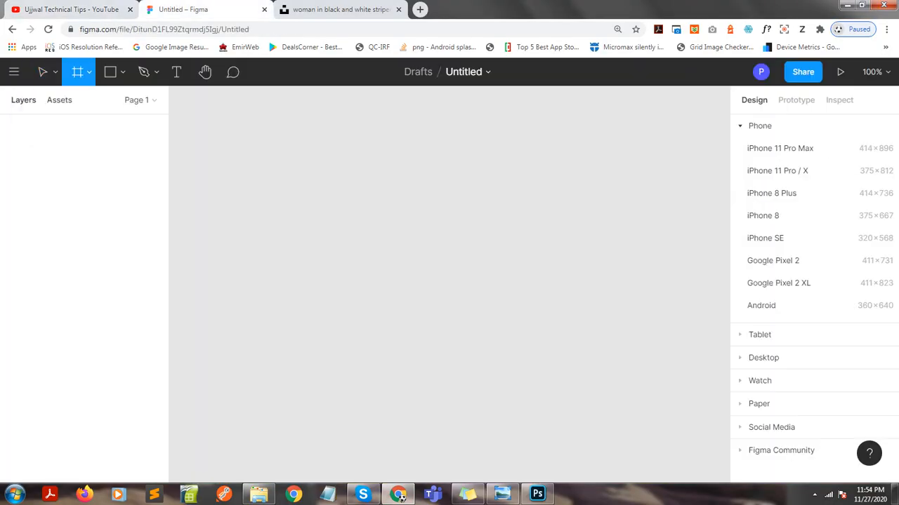
drag(324, 150, 529, 323)
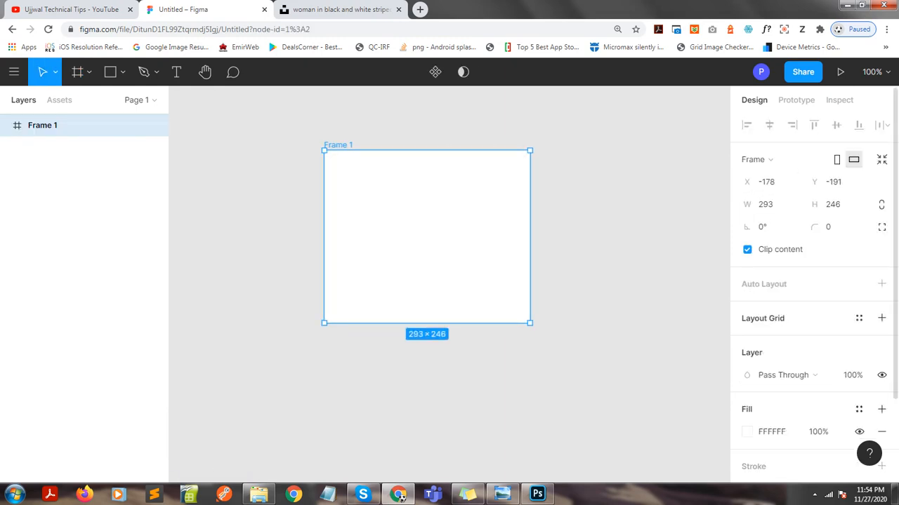
Set the frame's width to 1920 and its height to 500.
click(766, 204)
text(1920)
key(Tab)
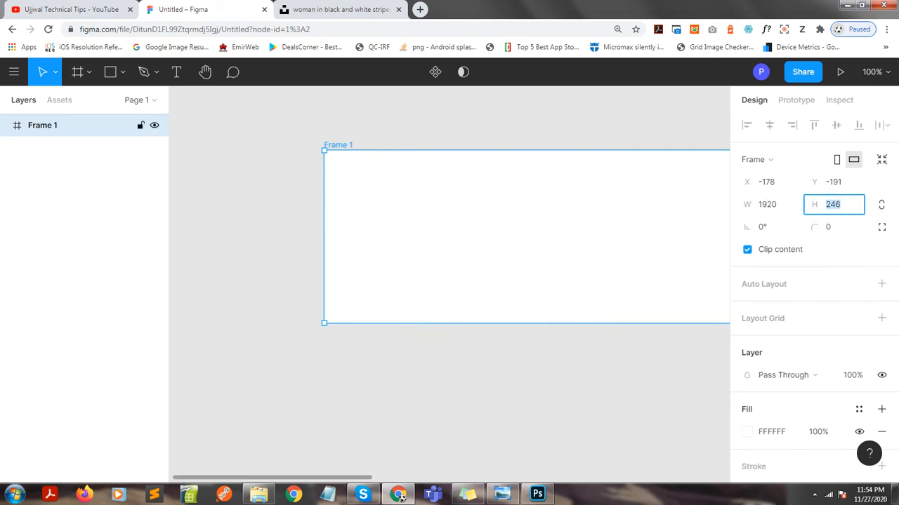
text(10)
text(500)
key(Return)
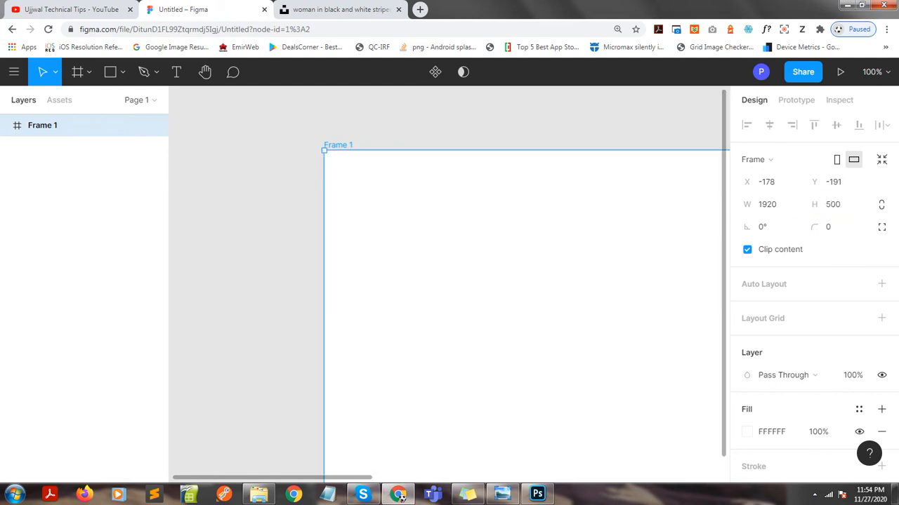
key(shift+1)
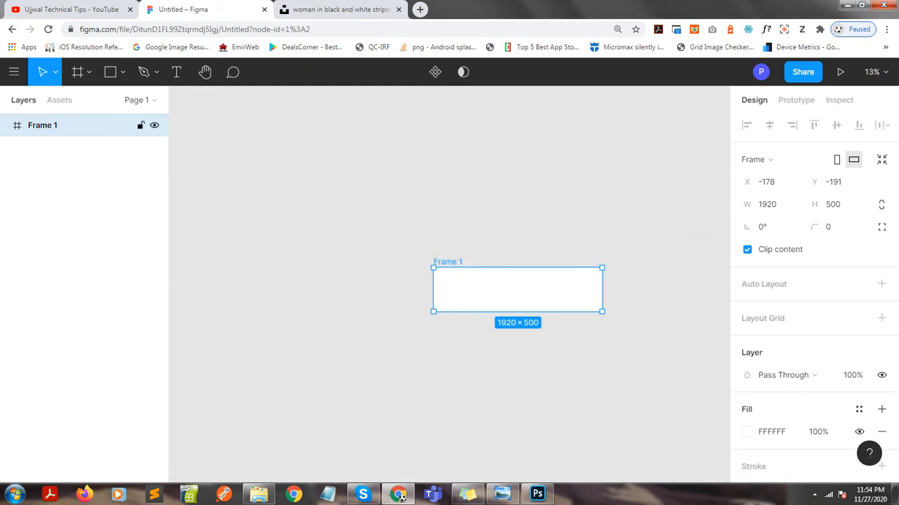
Change the frame's fill to the pale yellow FFF9C8.
scroll(814, 281, down, 1)
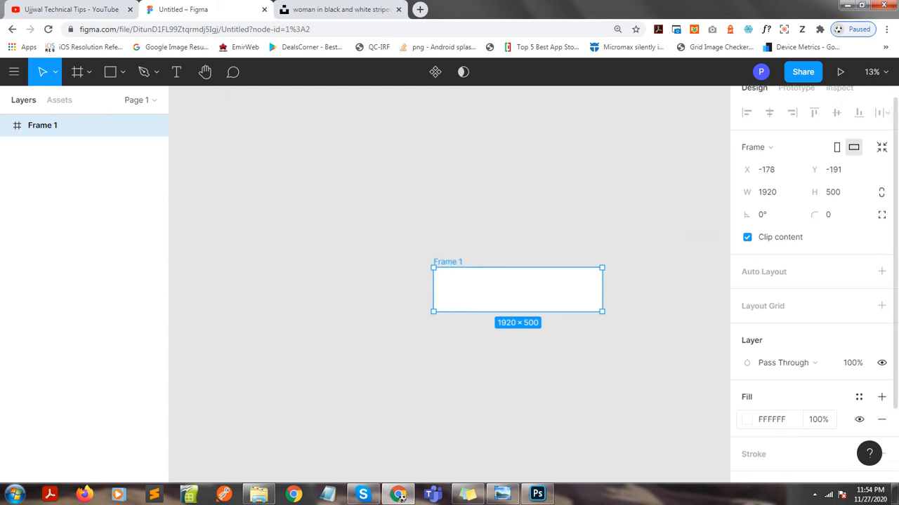
click(746, 419)
click(621, 316)
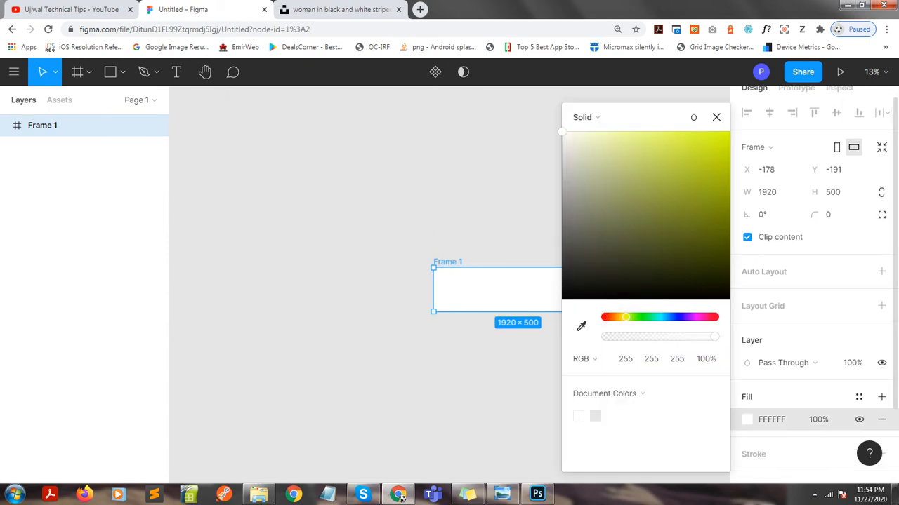
click(598, 133)
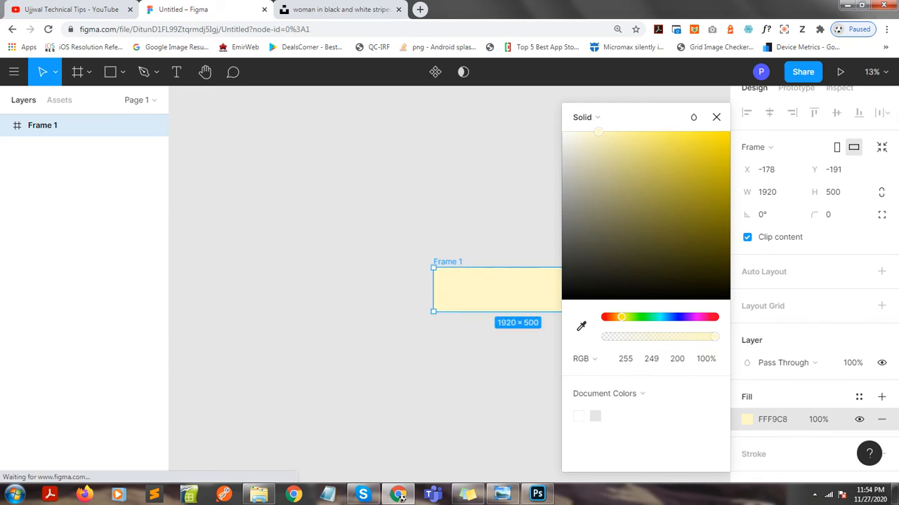
click(464, 133)
Place the image banner_img.jpg from the Desktop inside the yellow frame.
click(70, 125)
click(14, 72)
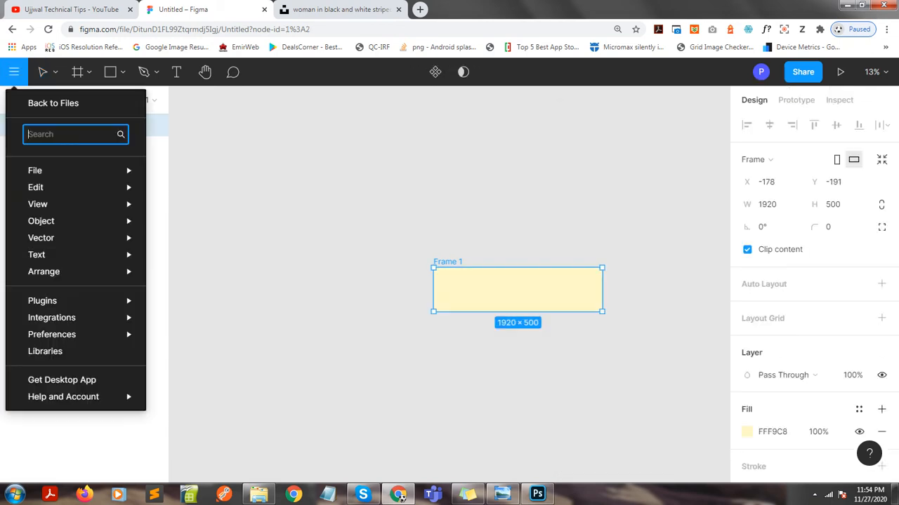
mouse_move(70, 170)
click(193, 216)
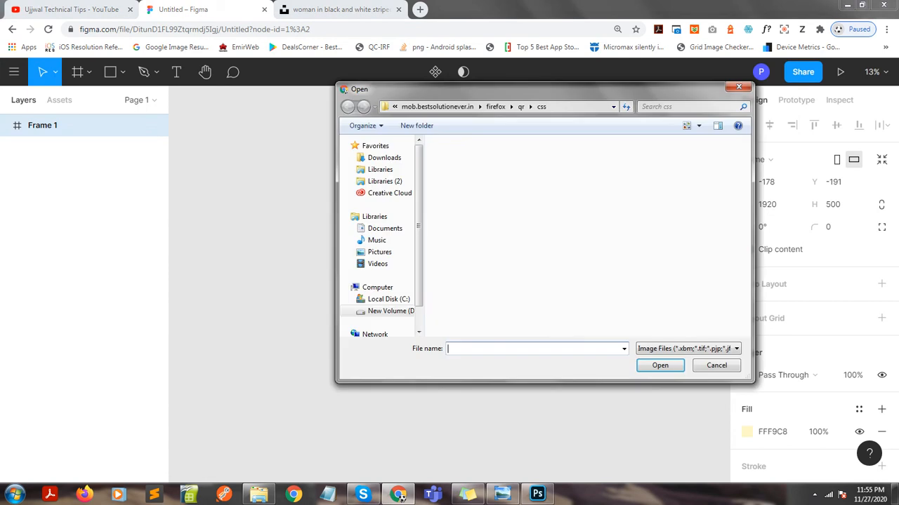
click(457, 181)
click(395, 106)
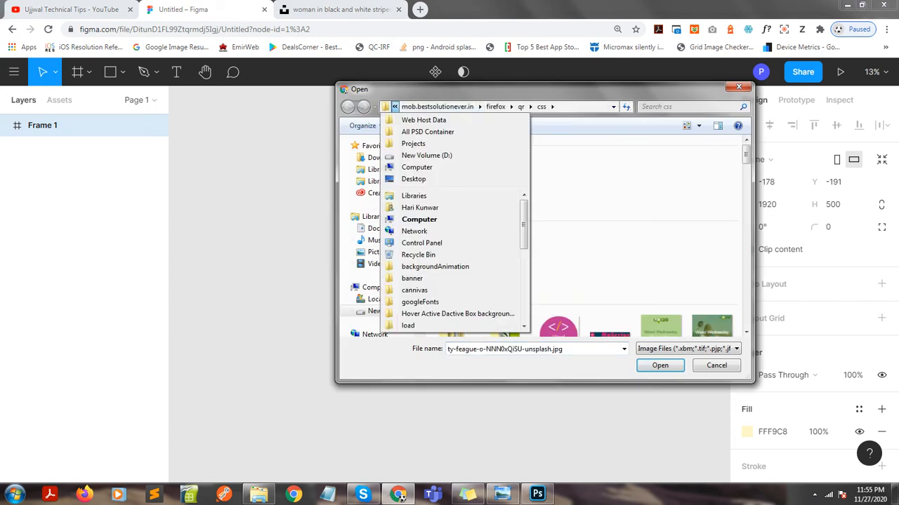
click(413, 179)
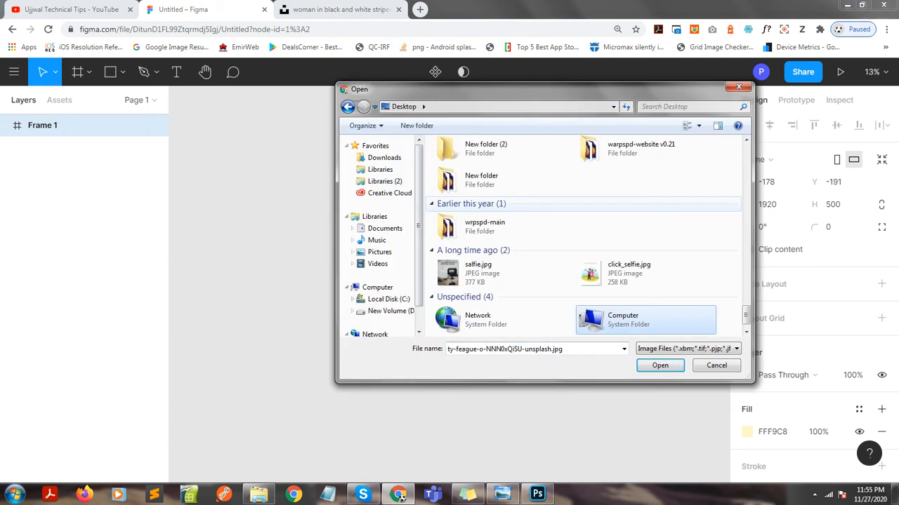
key(b)
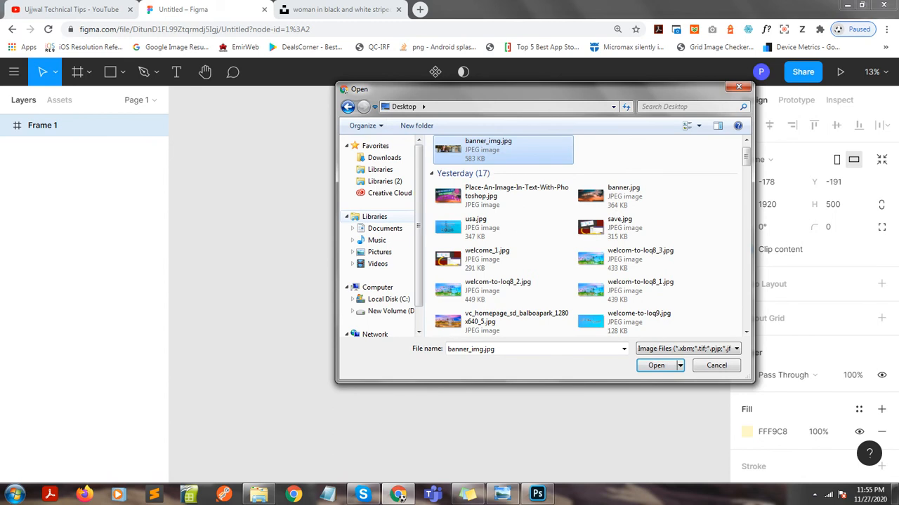
key(Return)
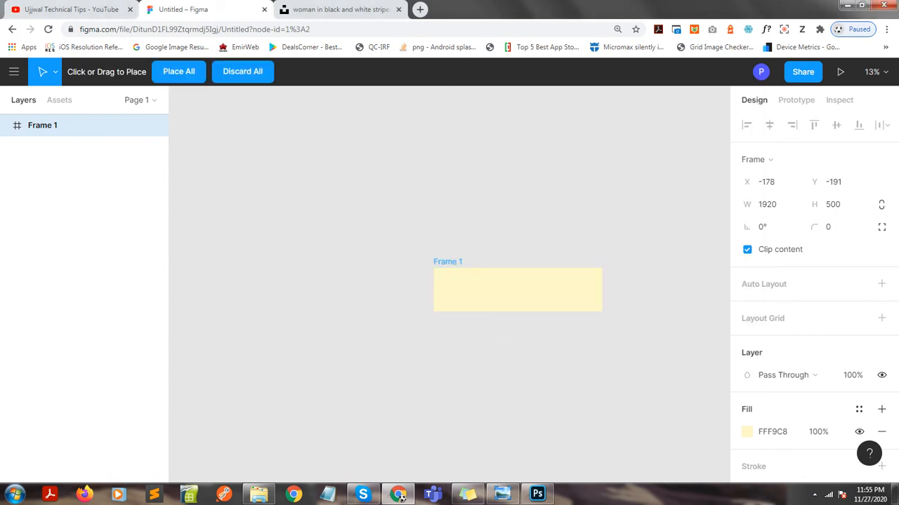
click(503, 290)
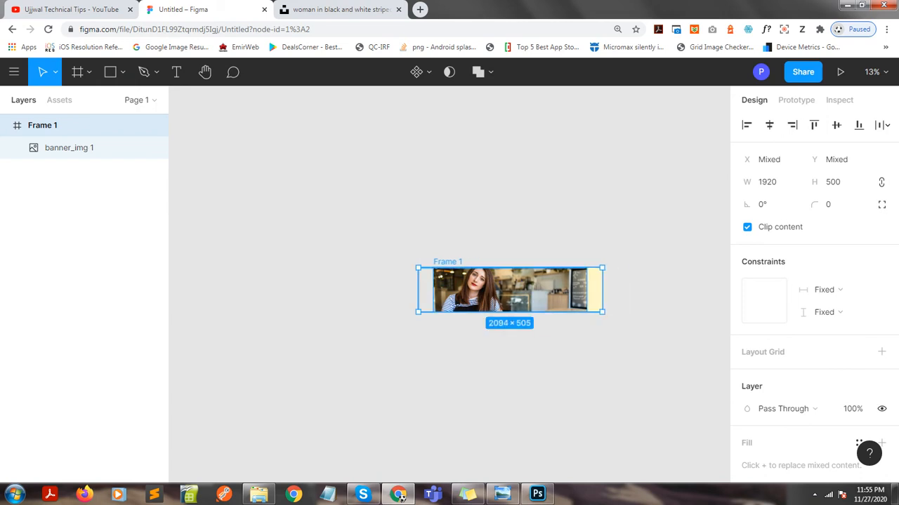
Move the placed photo sideways so that it covers the full width of the frame.
click(506, 379)
double_click(502, 290)
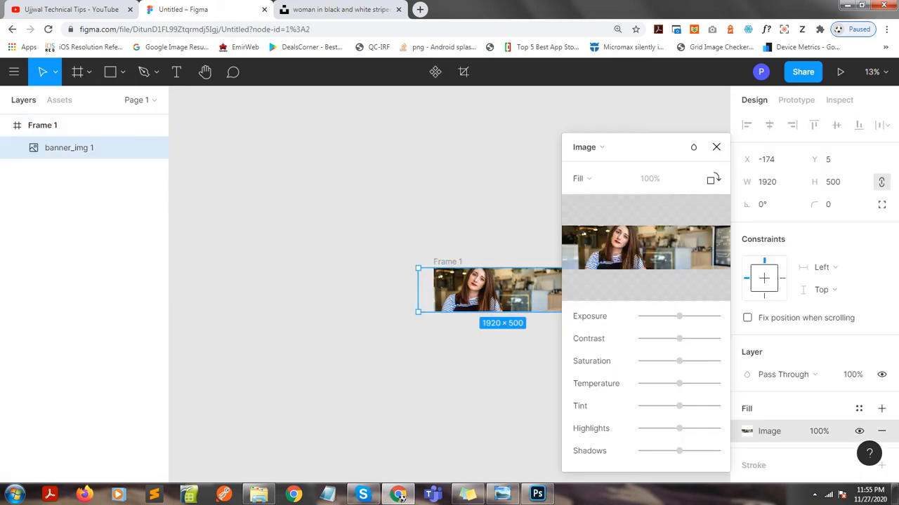
click(716, 146)
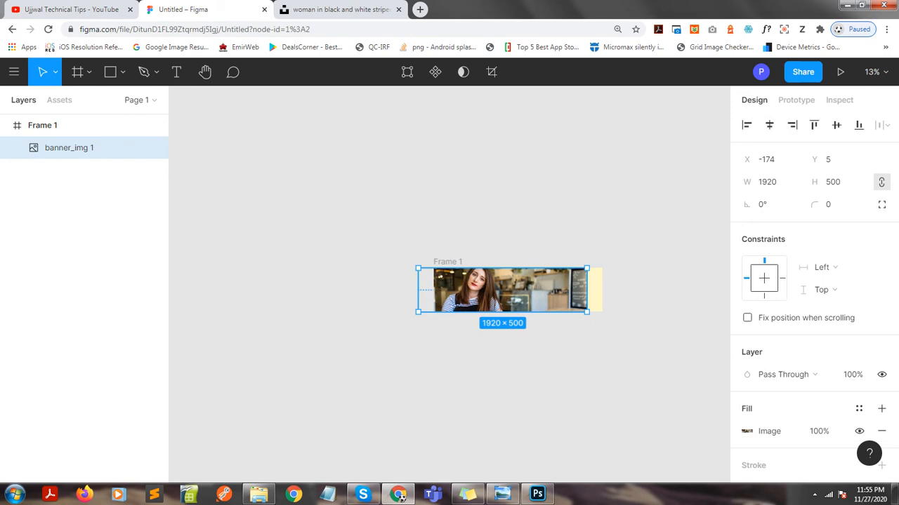
drag(502, 290, 518, 289)
click(518, 379)
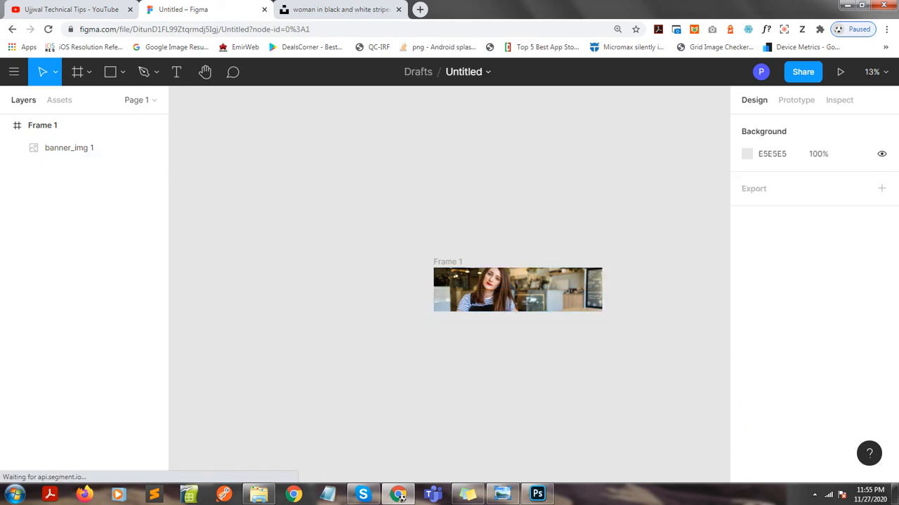
Rename the design file as Banner.
key(plus)
drag(572, 351, 417, 353)
click(464, 72)
text(Banner)
key(Return)
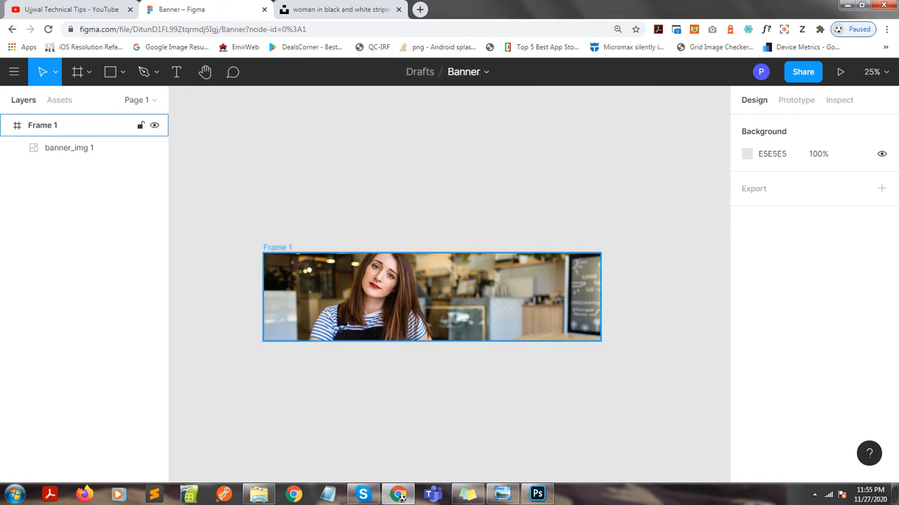
Rename the frame layer as Banner_1.
double_click(42, 125)
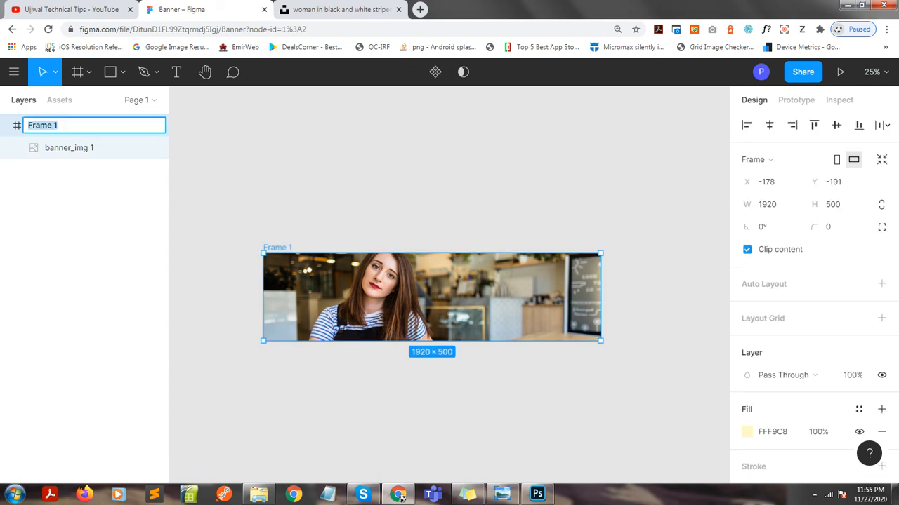
text(Banner_1)
key(Return)
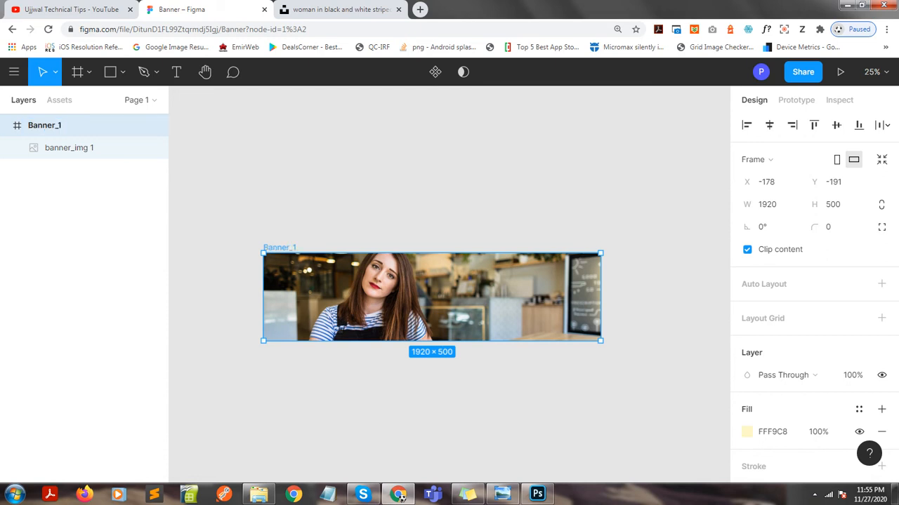
Start a text layer over the middle of the photo and set its font size to 200.
key(t)
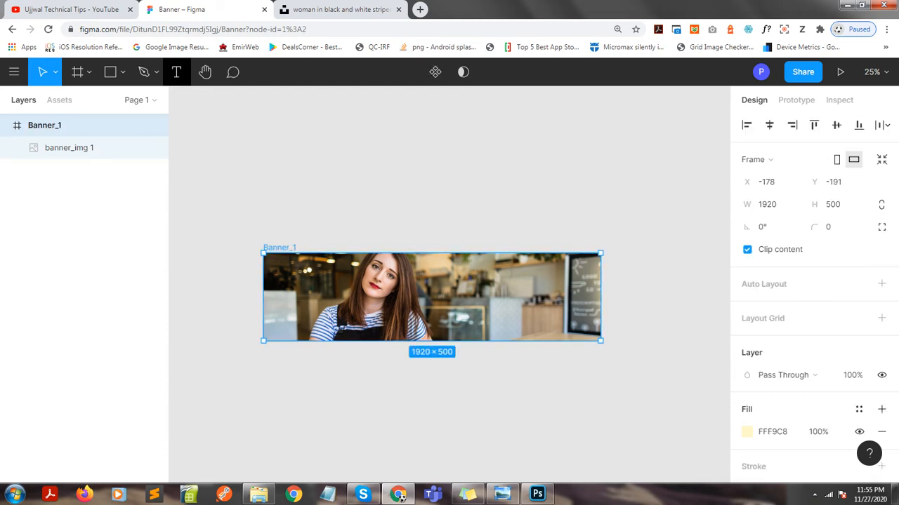
click(403, 292)
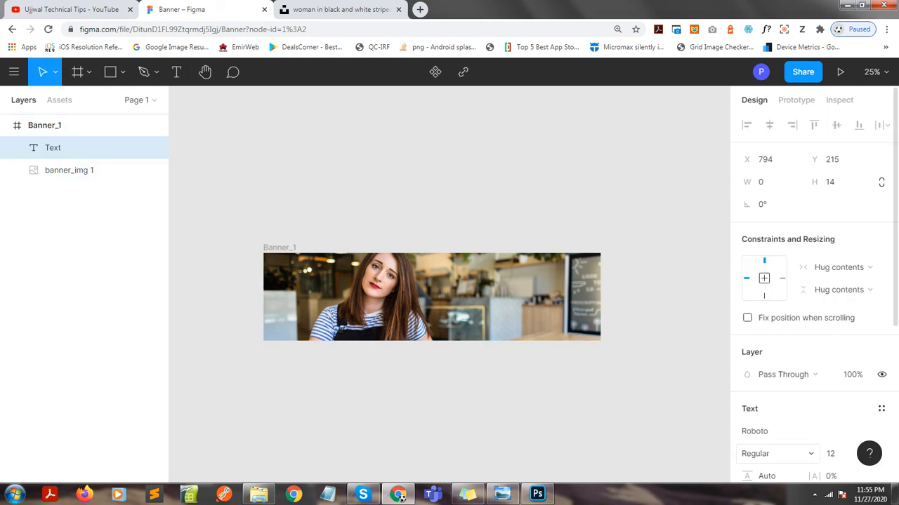
click(831, 455)
text(200)
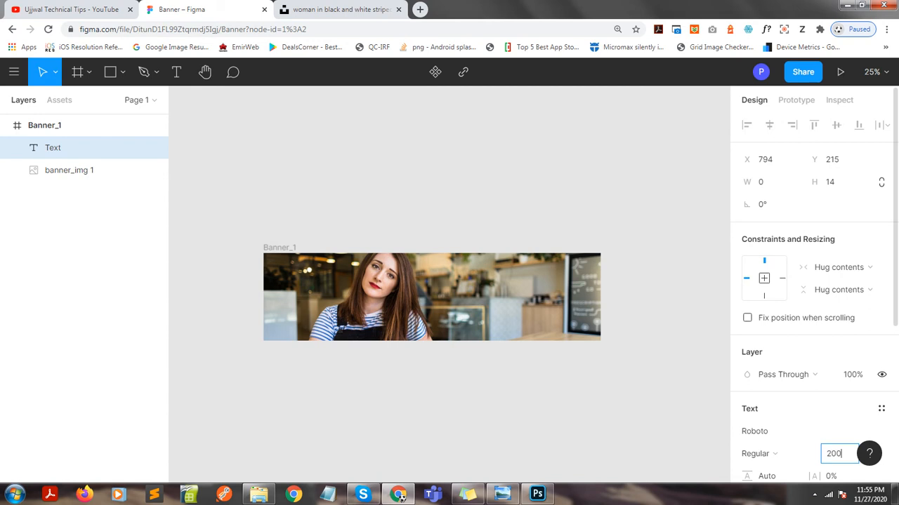
key(Return)
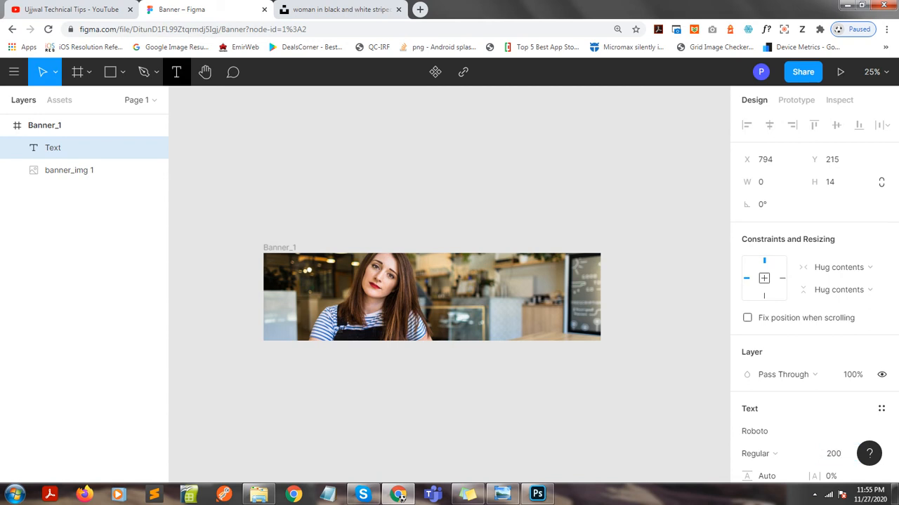
Add the text UJJWAL TECHNICAL TIPS over the lower part of the photo.
key(t)
click(363, 325)
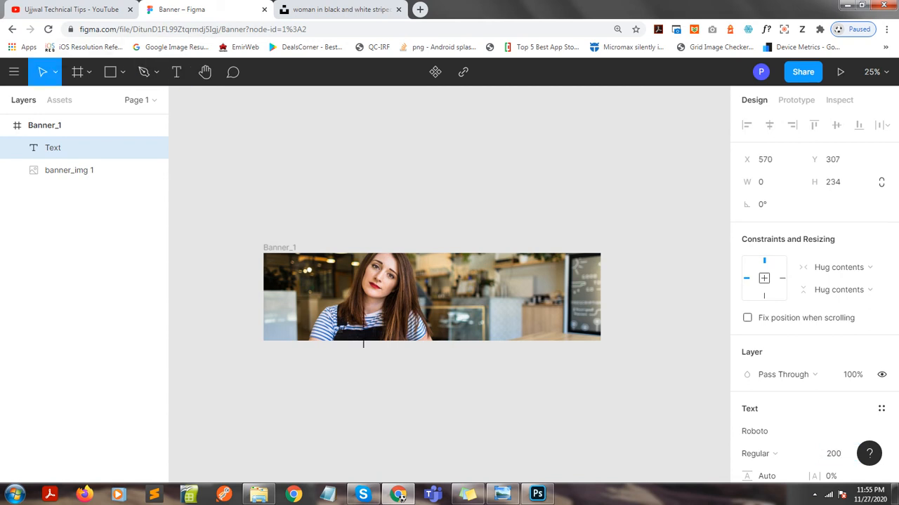
text(U)
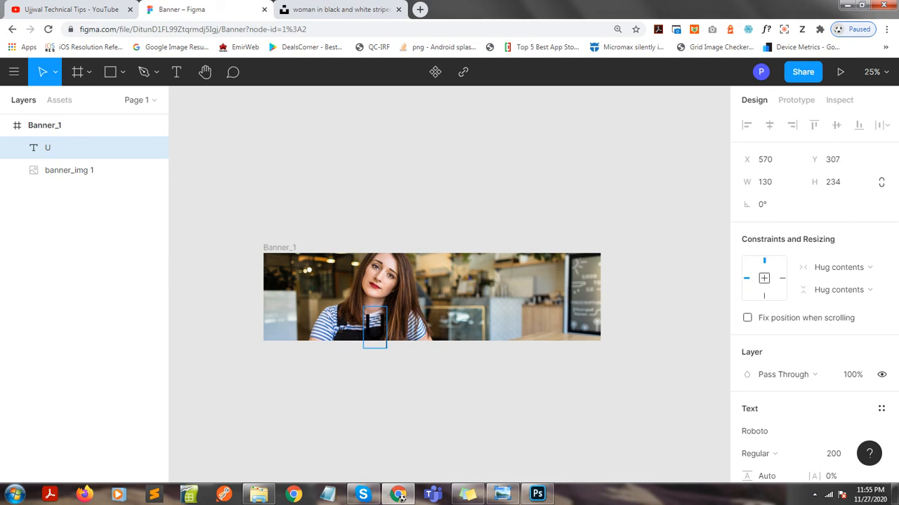
text(JJWAL )
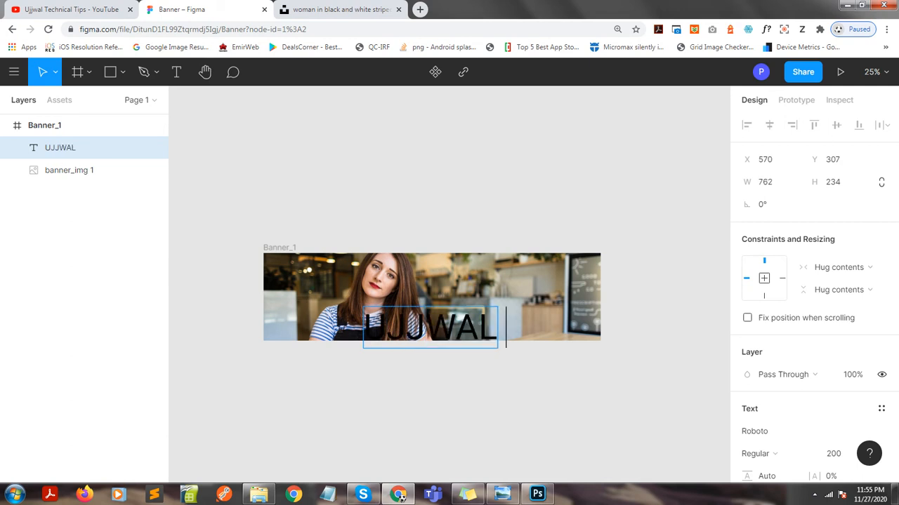
text(TECHN)
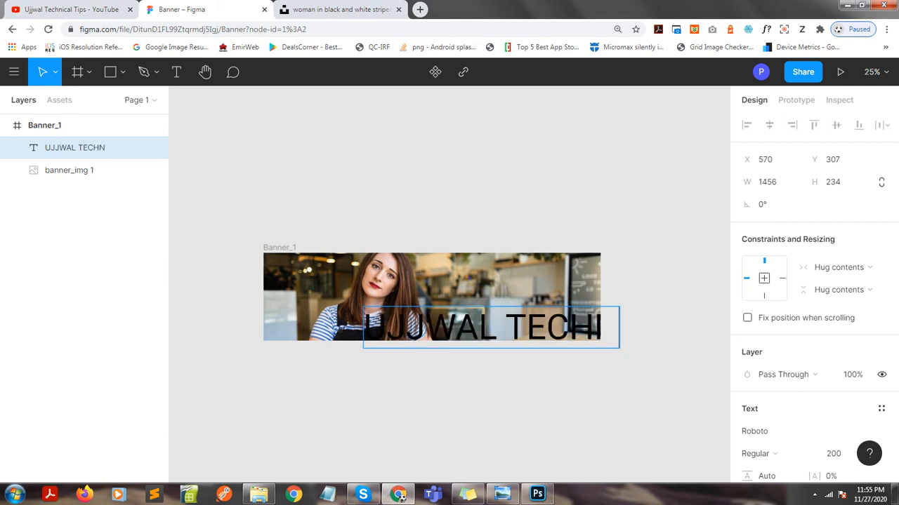
text(ICAL)
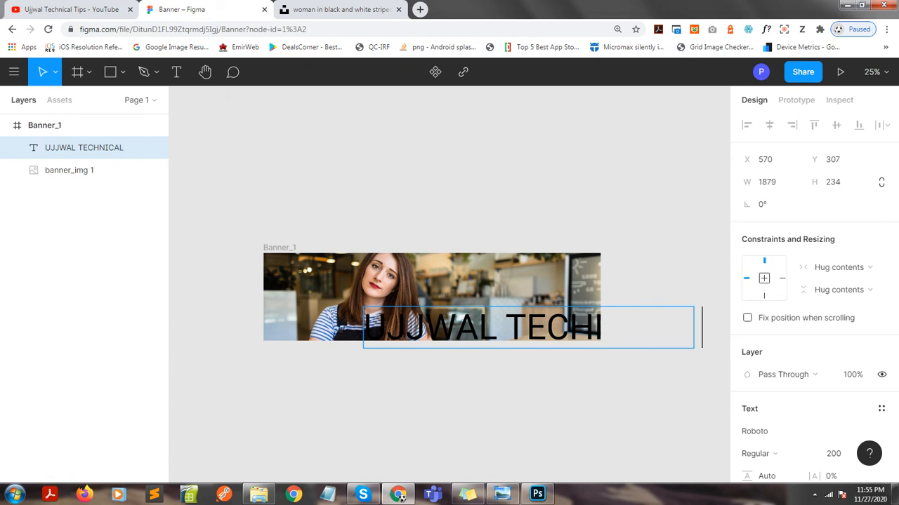
text( TIPS)
Set the font size of the whole headline text to 90.
key(ctrl+a)
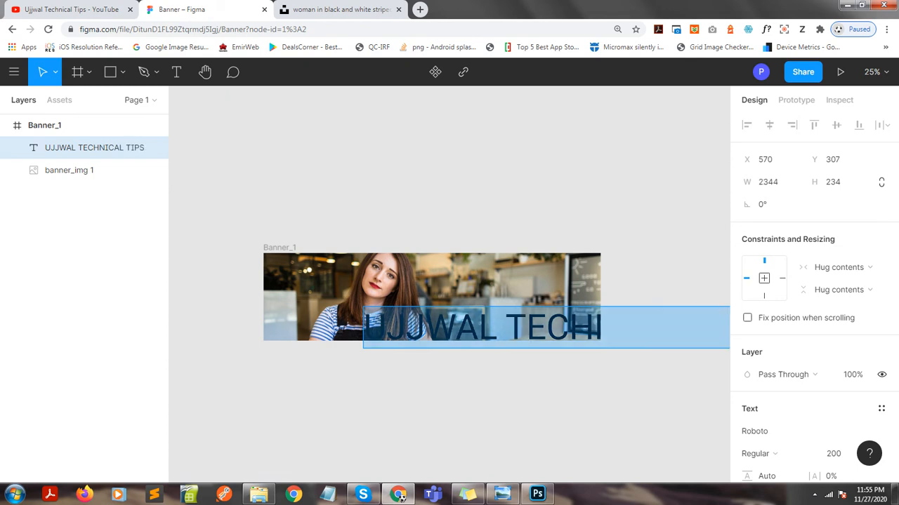
drag(837, 454, 814, 454)
text(90)
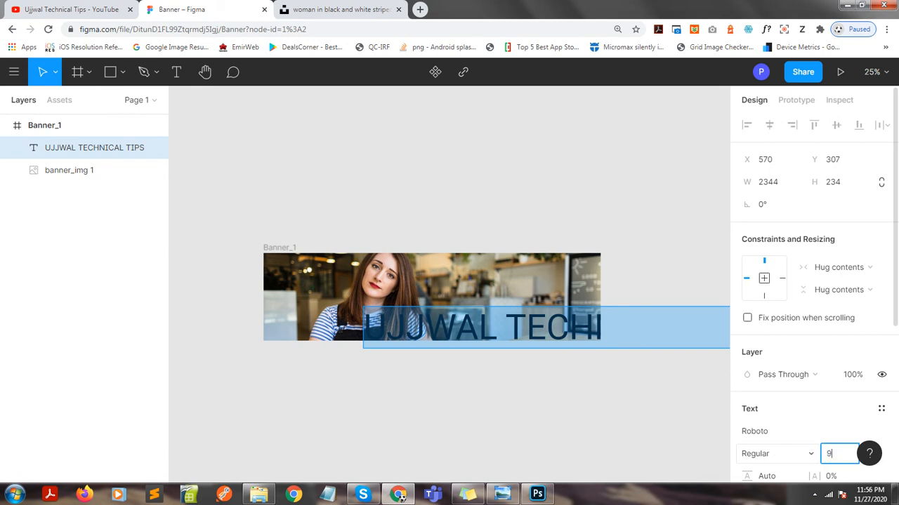
key(Return)
click(427, 317)
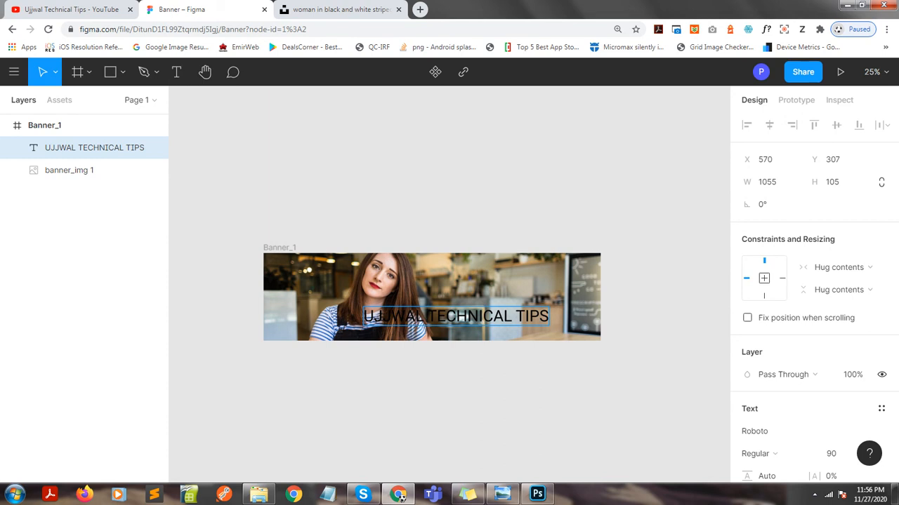
Draw a rectangle about 1228 × 184 across the middle of the banner, just above the headline text.
key(Escape)
key(r)
mouse_move(340, 278)
mouse_down()
mouse_move(546, 301)
mouse_move(555, 311)
mouse_up()
Set the rectangle's fill to the yellow FFEF5A, starting from the frame's pale yellow document color.
scroll(808, 281, down, 2)
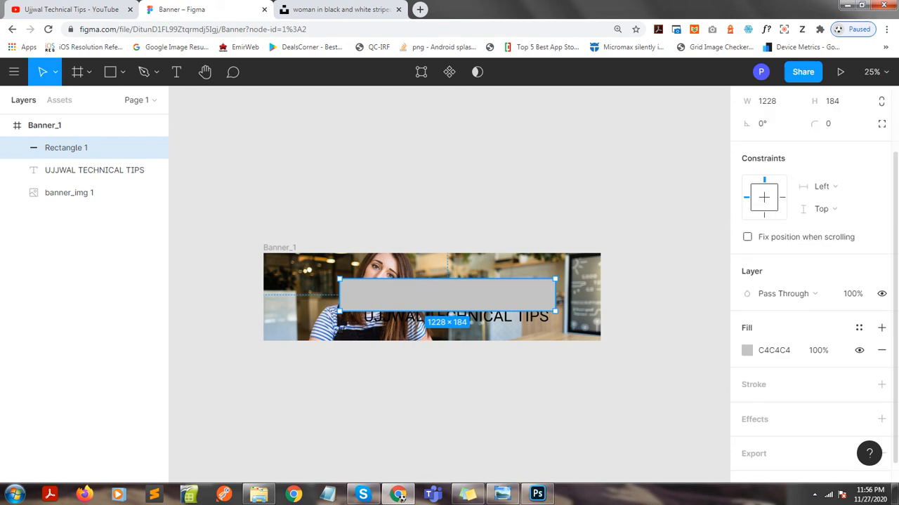
click(746, 350)
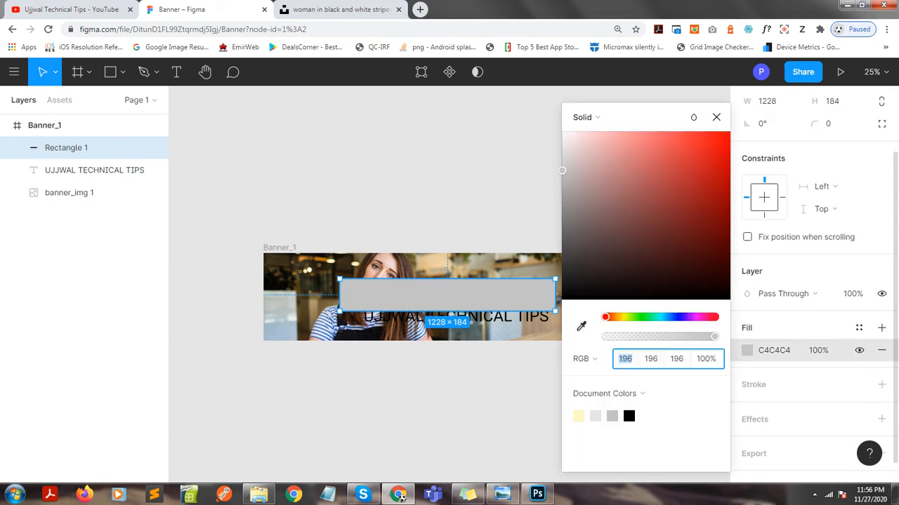
click(579, 416)
drag(598, 132, 670, 132)
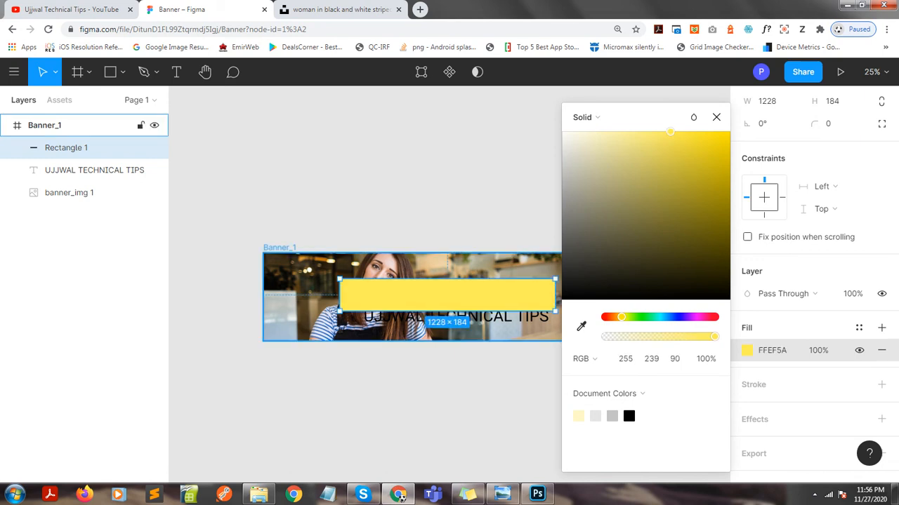
Fill the rectangle with the dark brown 6A440A sampled from the photo's upper-left area.
click(581, 326)
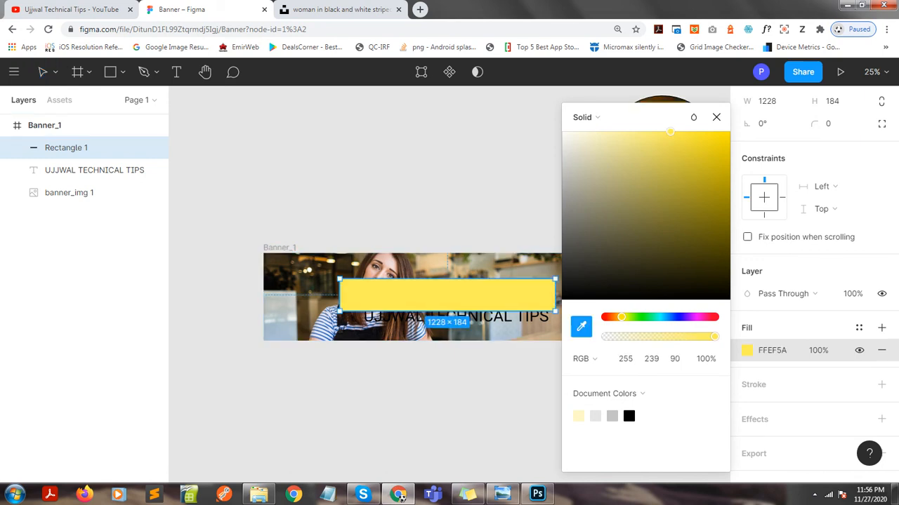
click(307, 263)
click(306, 223)
click(66, 148)
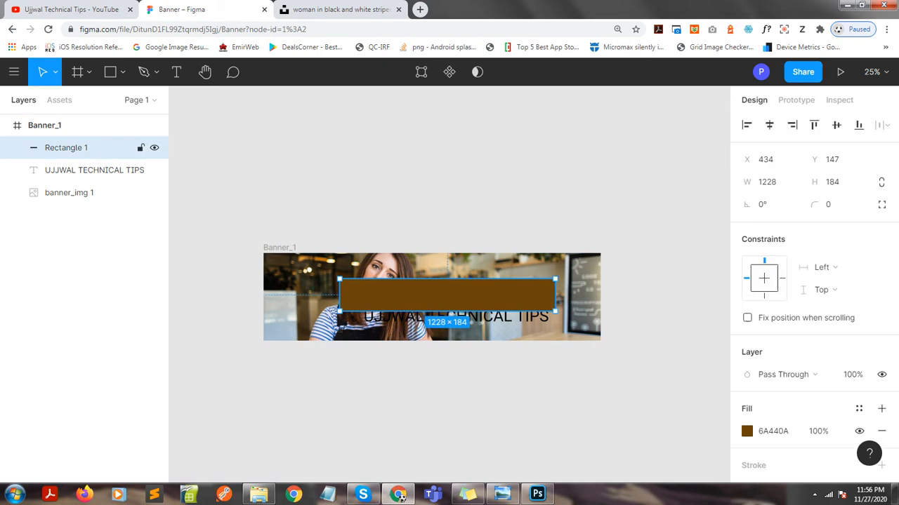
Set the brown rectangle's corner radius to 9.
scroll(813, 281, down, 1)
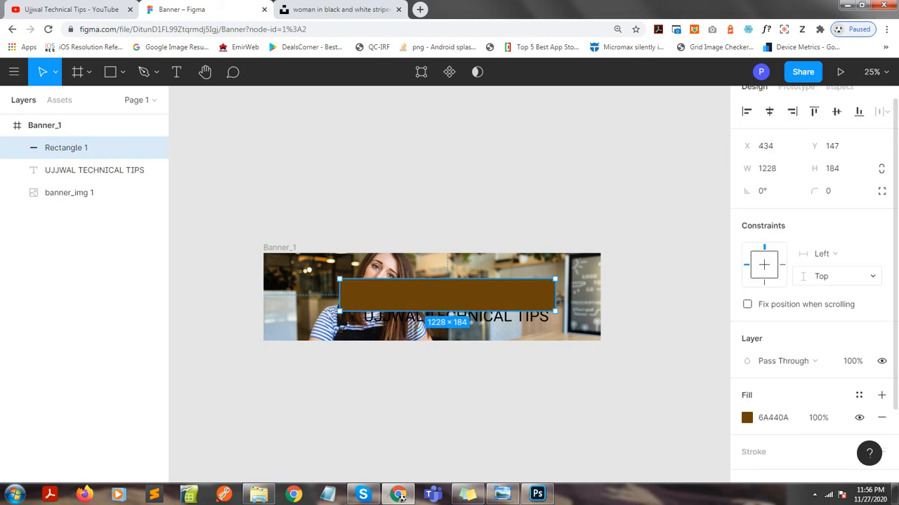
click(830, 191)
text(9)
key(Return)
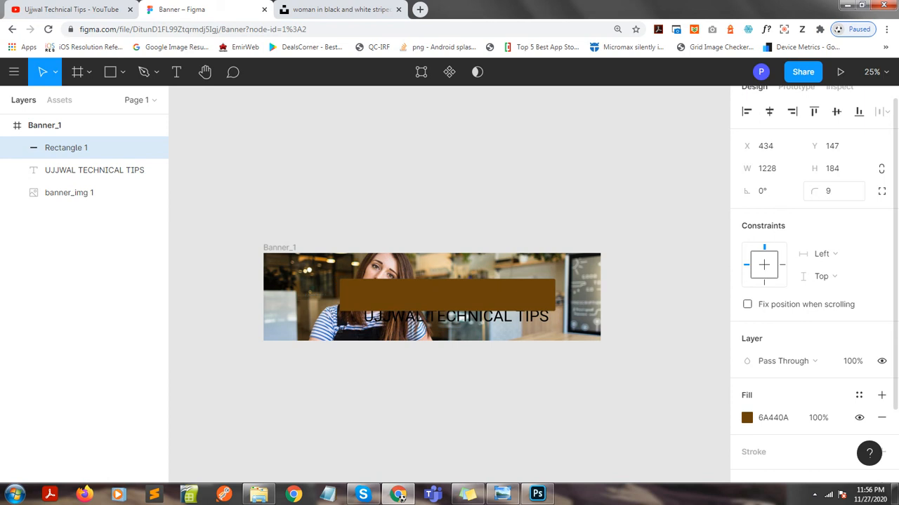
Set the brown rectangle's corner radius to 25.
click(829, 190)
text(25)
key(Return)
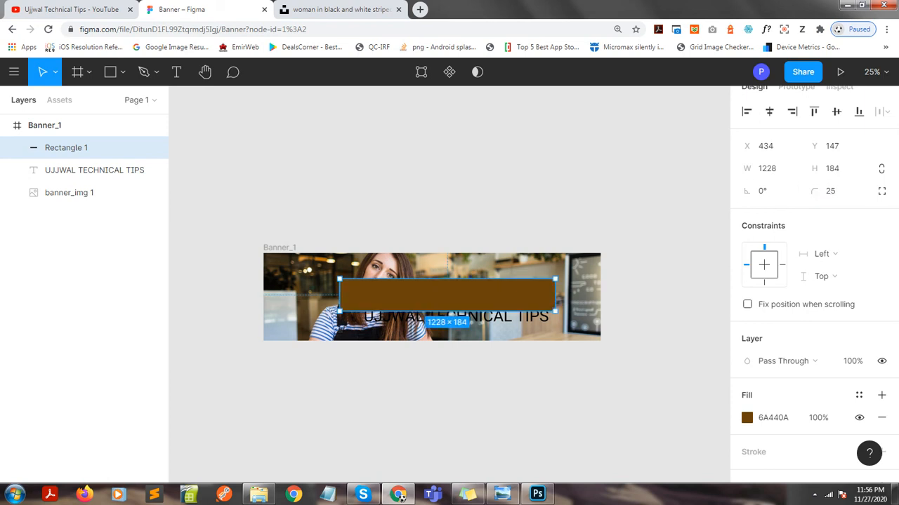
key(Escape)
Center the brown rectangle horizontally within the Banner_1 frame.
click(66, 147)
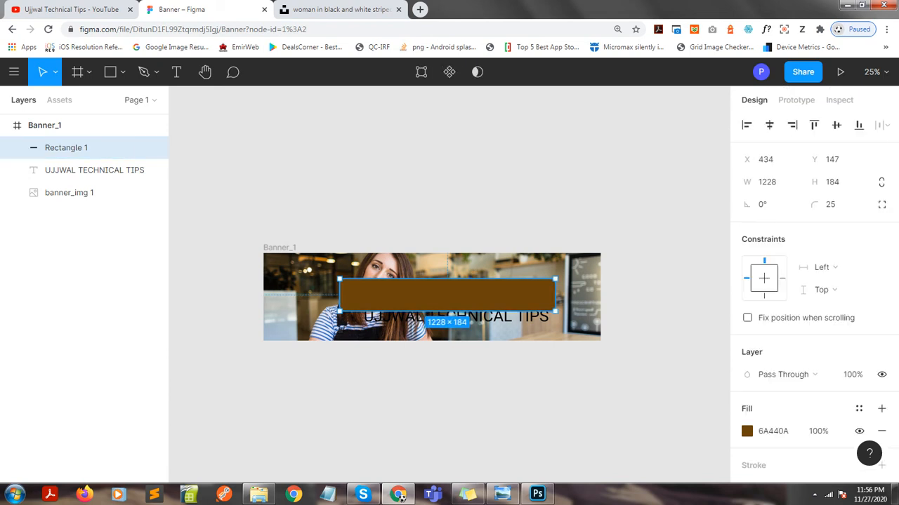
click(66, 126)
click(66, 148)
click(768, 124)
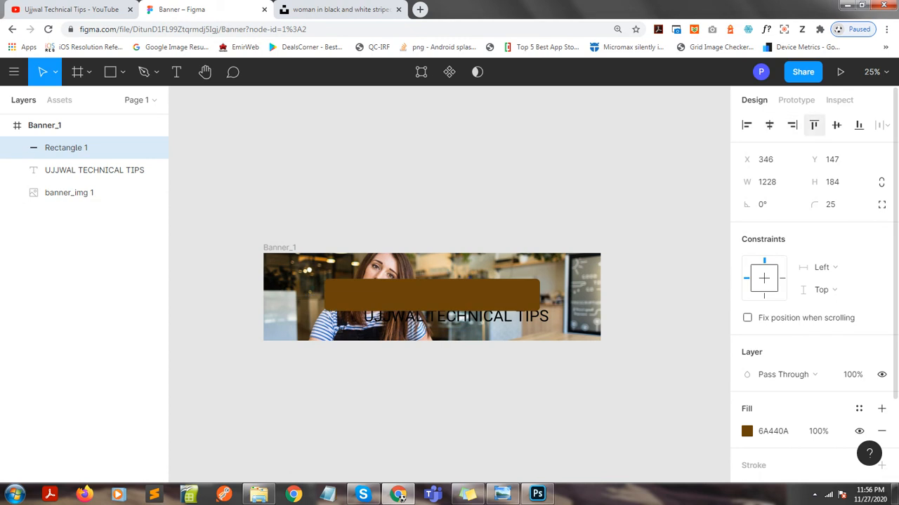
Center the brown rectangle vertically within the Banner_1 frame and move the headline text layer above it.
click(837, 125)
key(Escape)
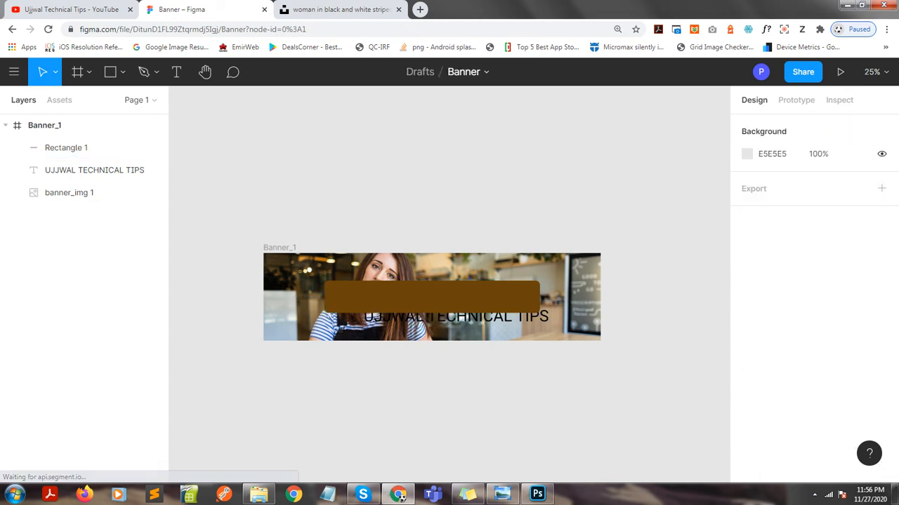
drag(84, 170, 84, 137)
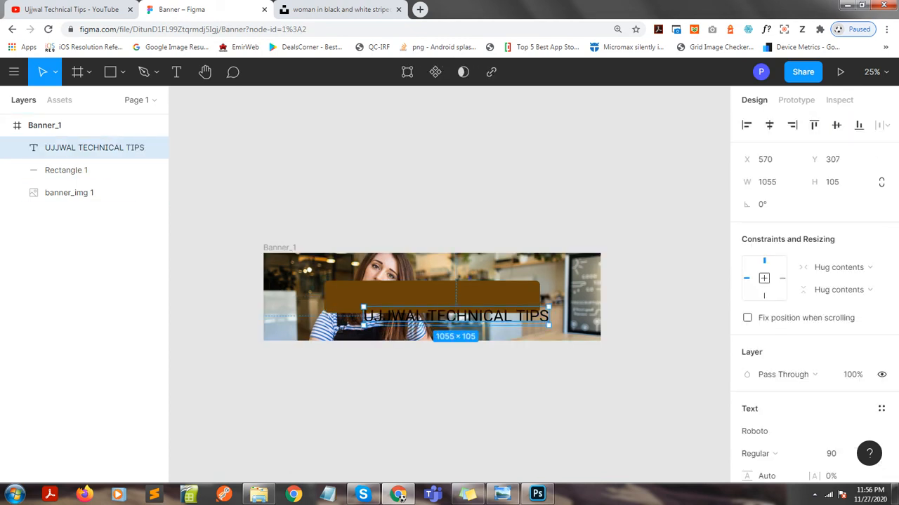
key(Escape)
Align the headline text and the brown rectangle to each other on their horizontal and vertical centers.
click(84, 170)
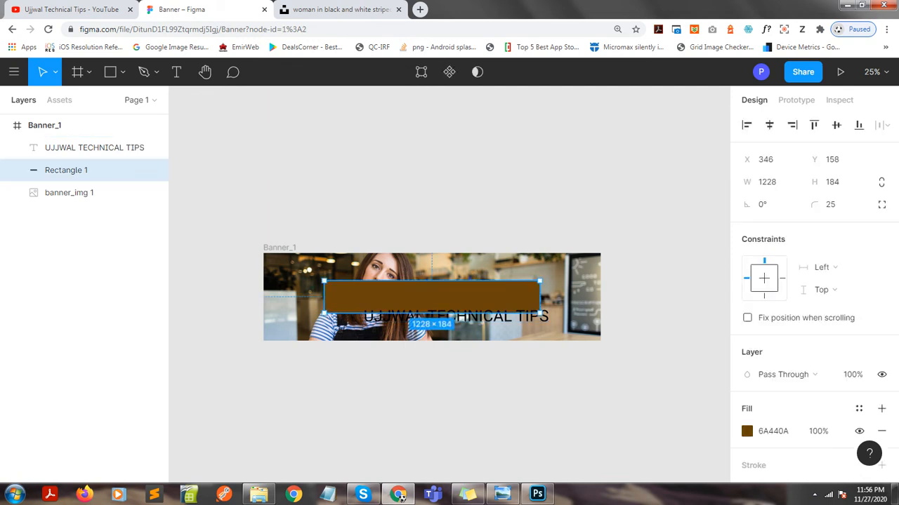
shift+click(84, 147)
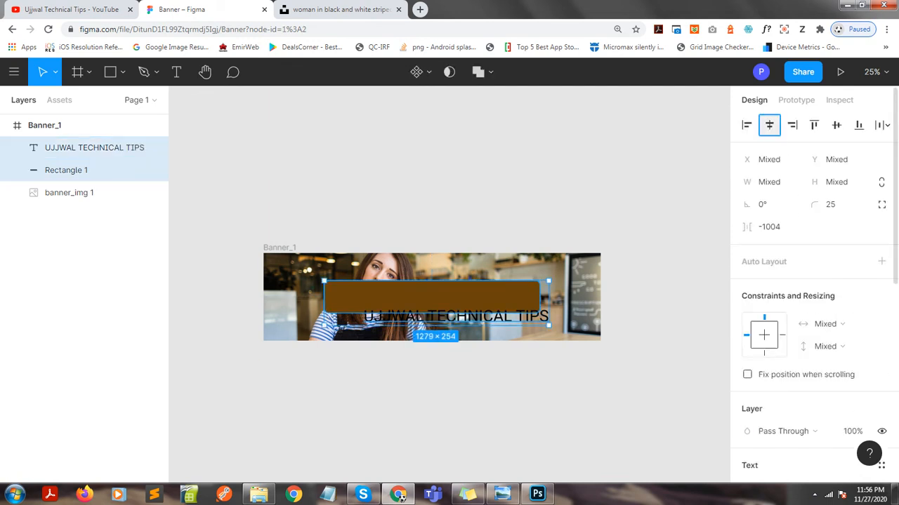
click(769, 124)
click(837, 124)
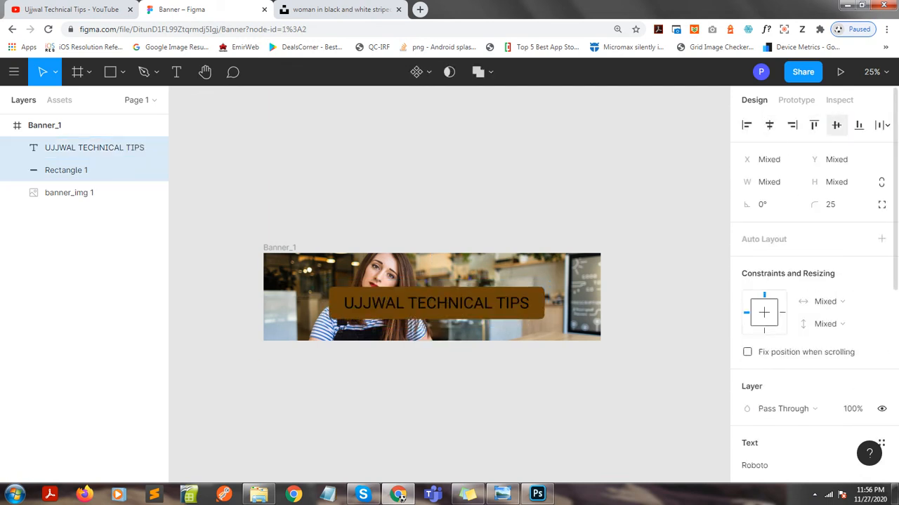
key(Escape)
Change the UJJWAL TECHNICAL TIPS headline's font to Risque.
click(84, 148)
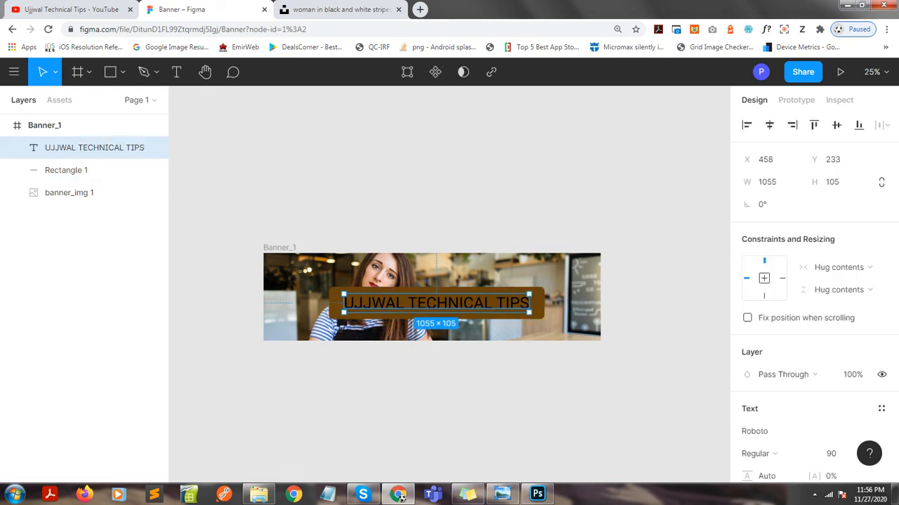
scroll(810, 294, down, 3)
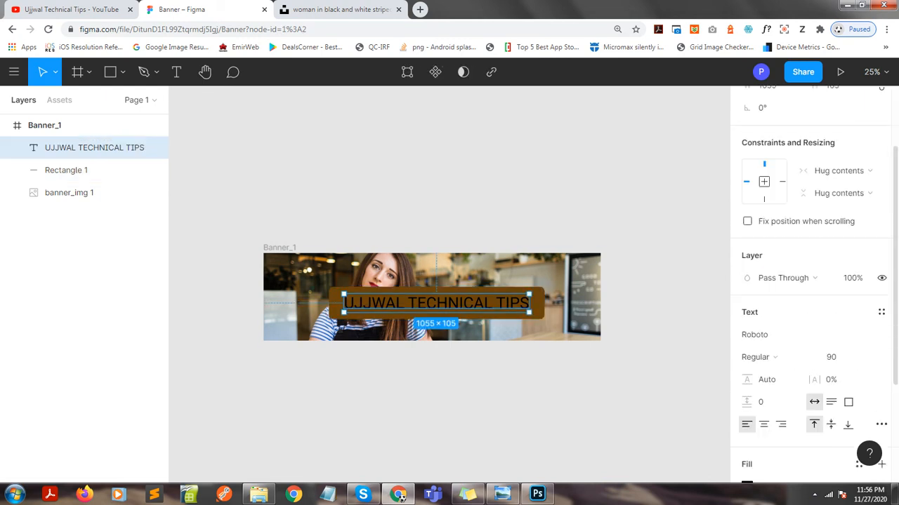
drag(895, 365, 895, 367)
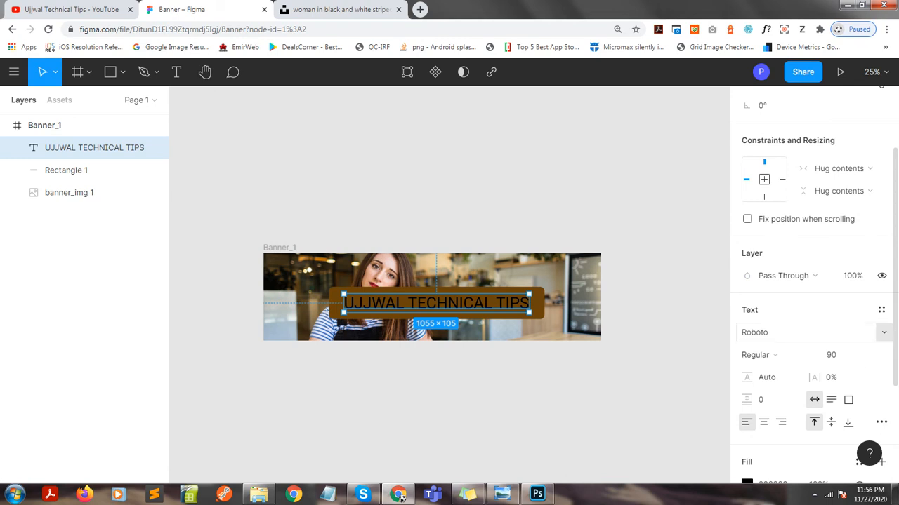
click(792, 333)
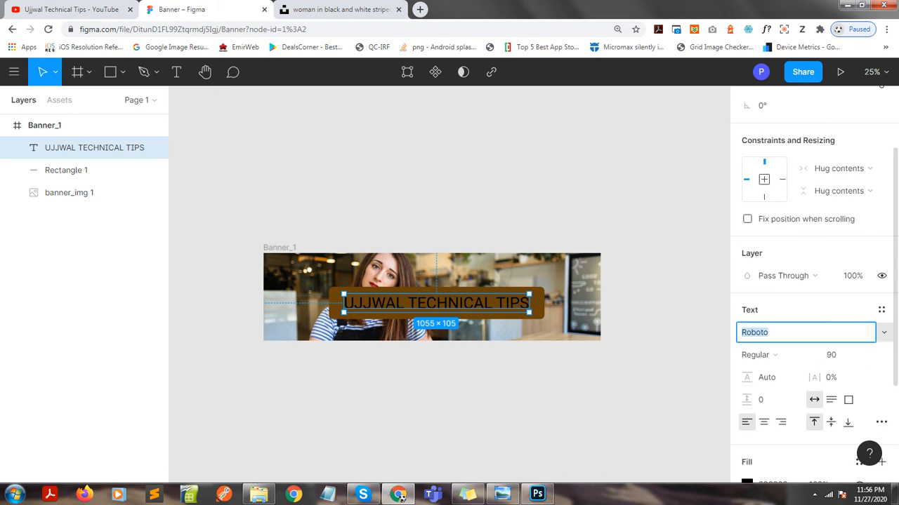
key(Down)
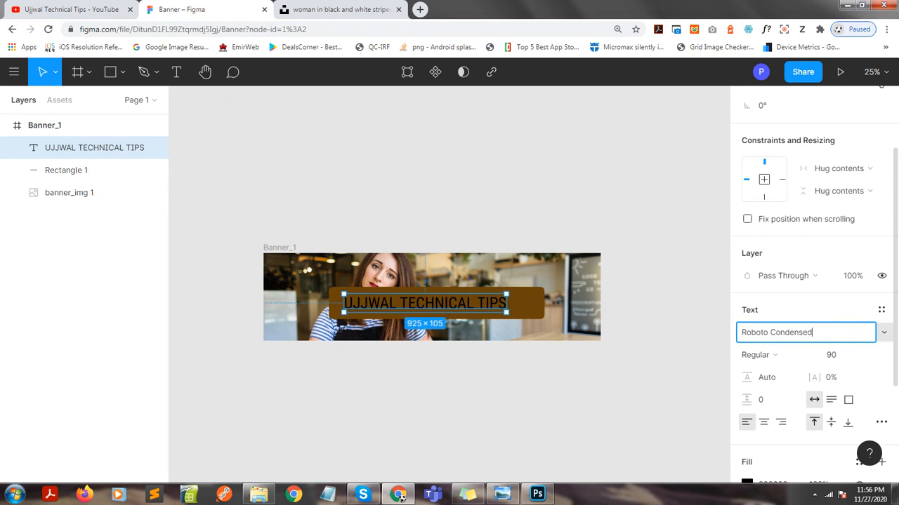
key(Down)
key(Up)
key(Up)
key(Up)
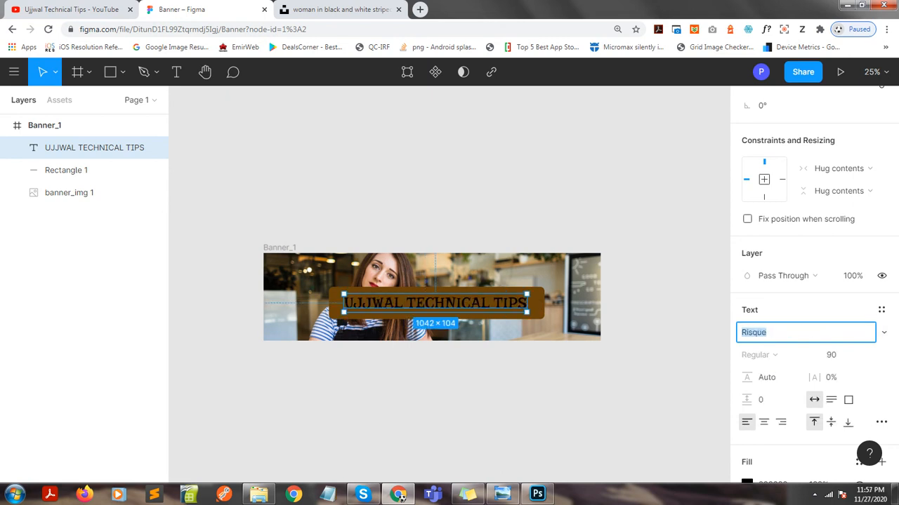
key(Down)
key(Up)
click(281, 184)
Set the headline text's fill color to white, FFFFFF.
click(94, 148)
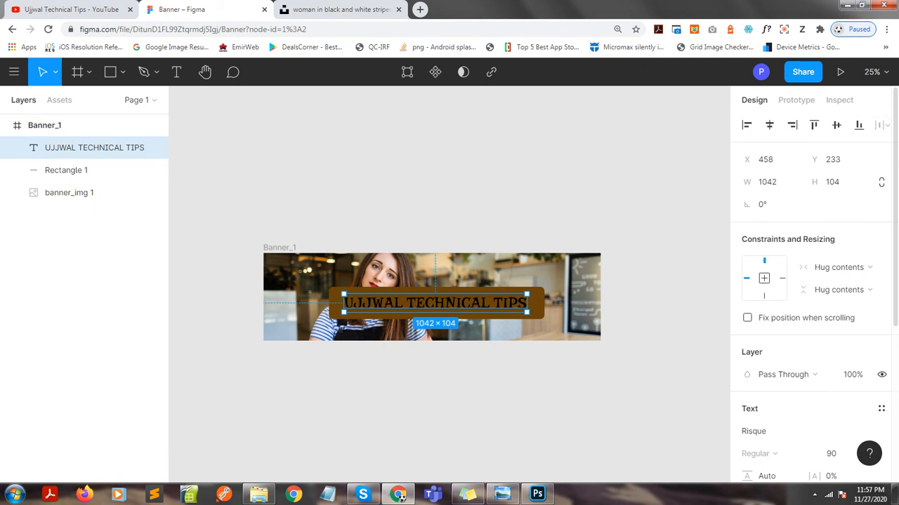
scroll(807, 316, down, 4)
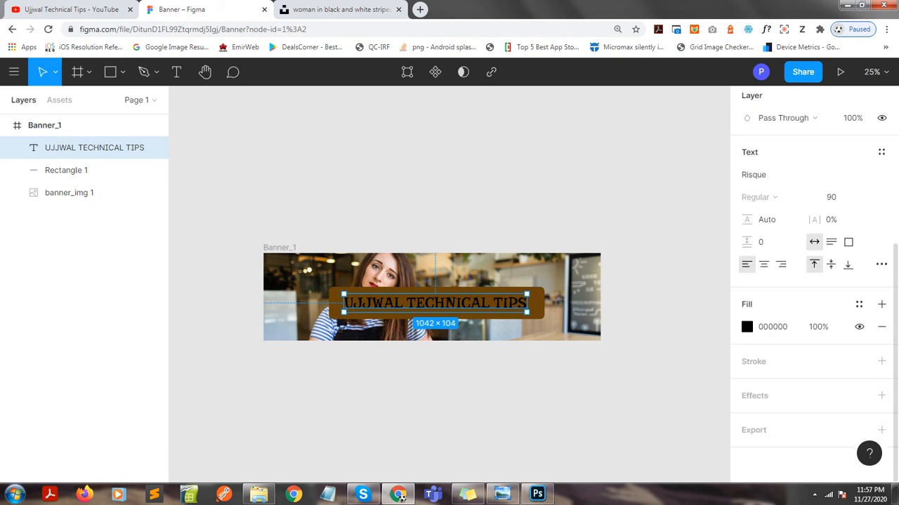
click(746, 327)
click(599, 152)
drag(598, 153, 562, 131)
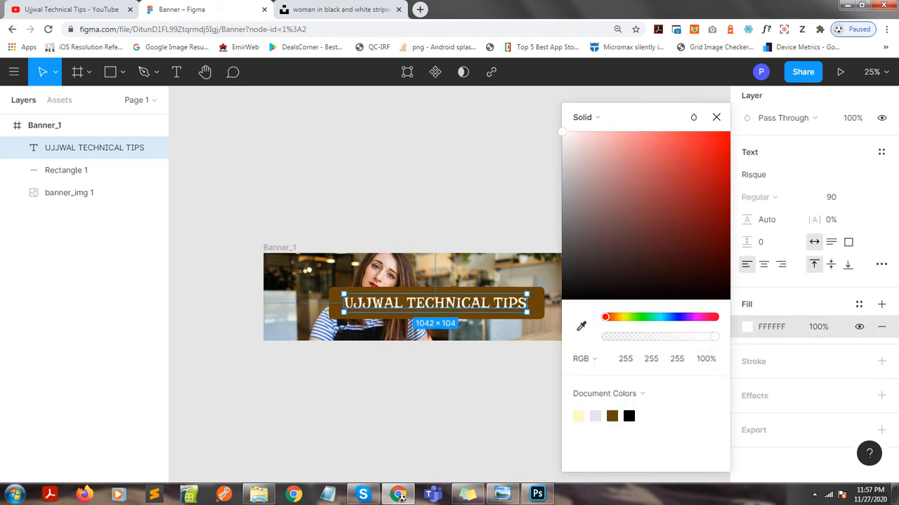
click(421, 175)
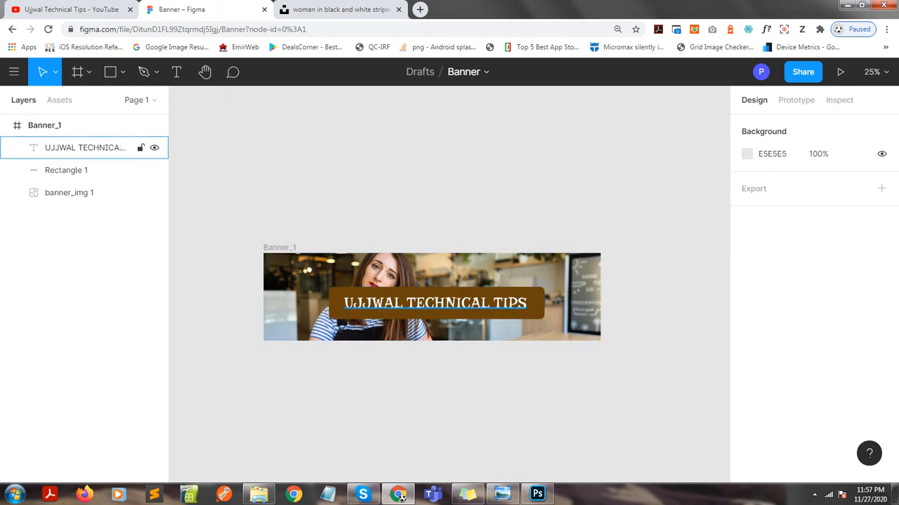
click(84, 170)
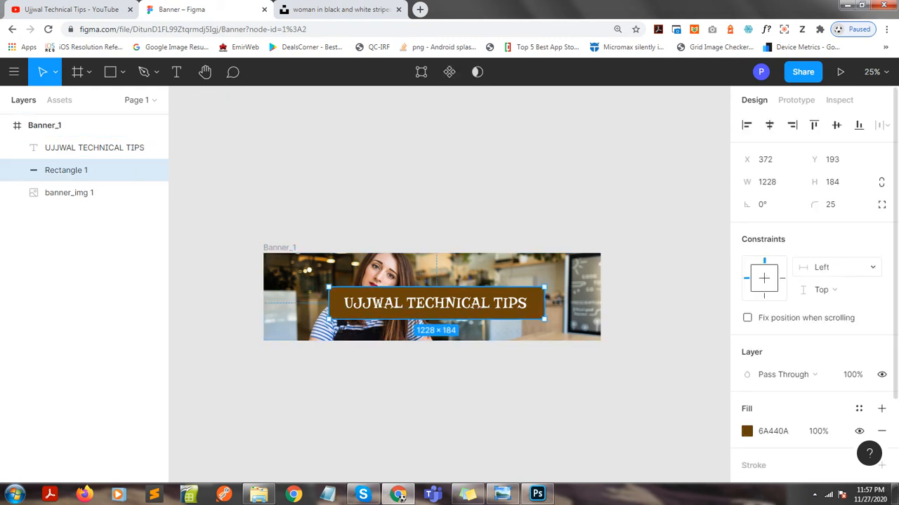
scroll(807, 281, down, 1)
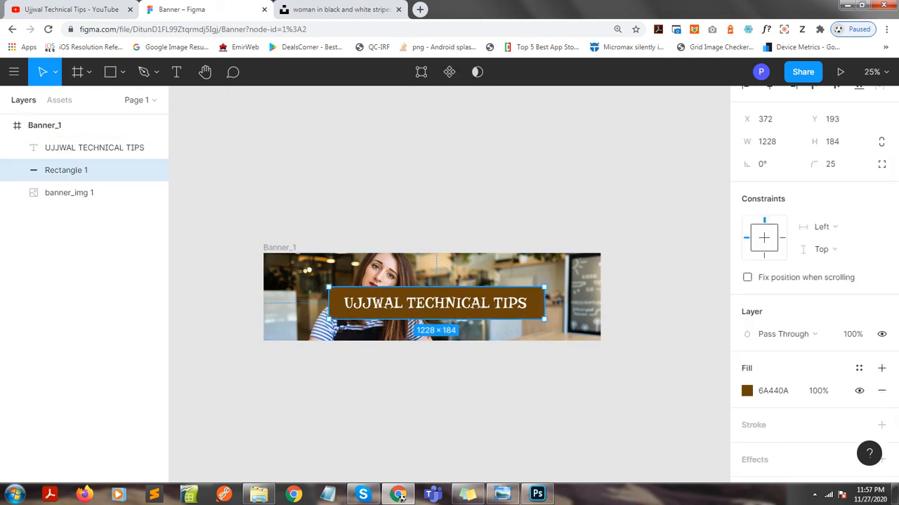
scroll(807, 281, down, 2)
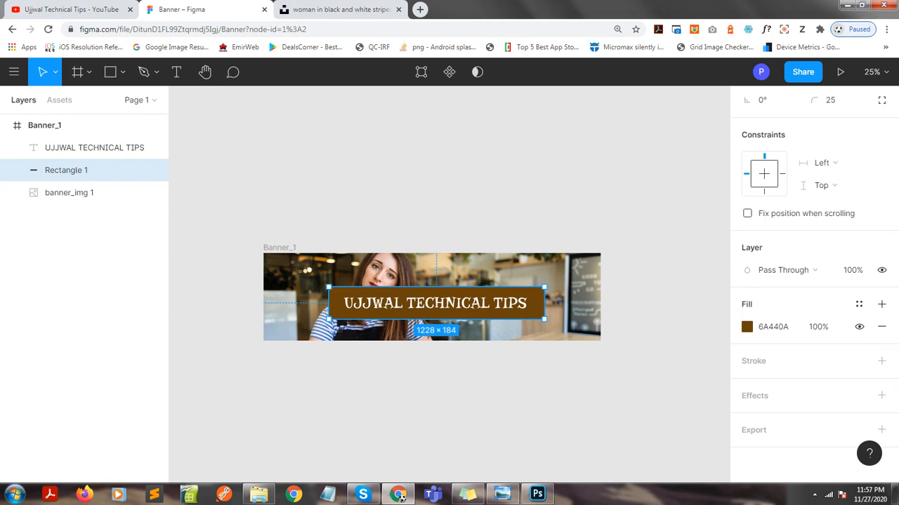
click(858, 360)
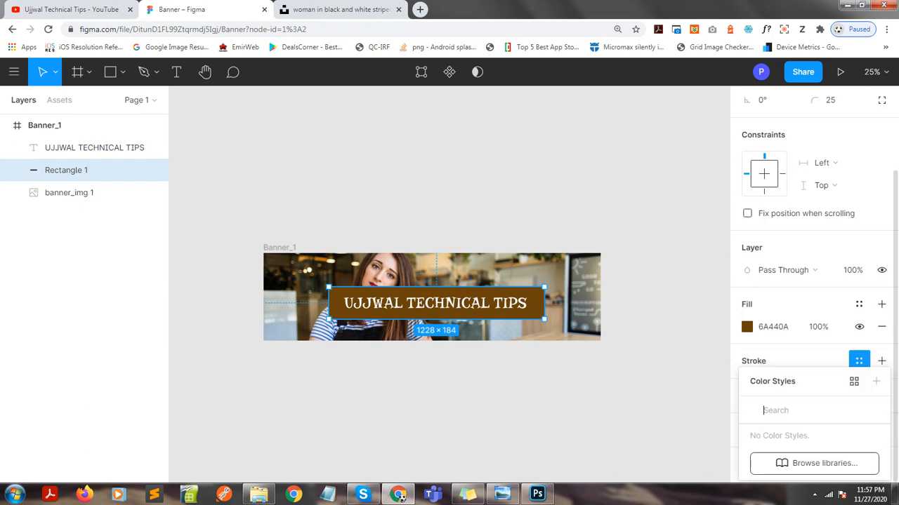
click(618, 204)
Set the brown rectangle's fill opacity to 80% and deselect it.
click(66, 170)
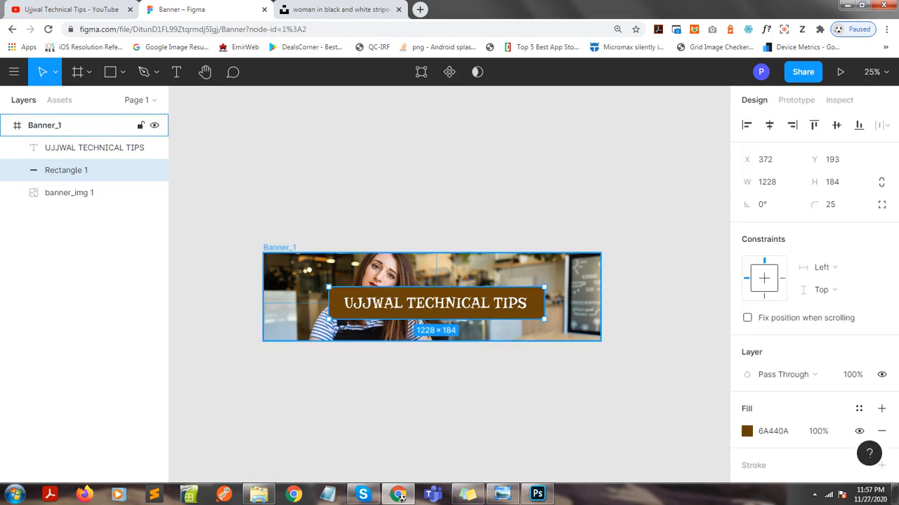
scroll(811, 280, down, 1)
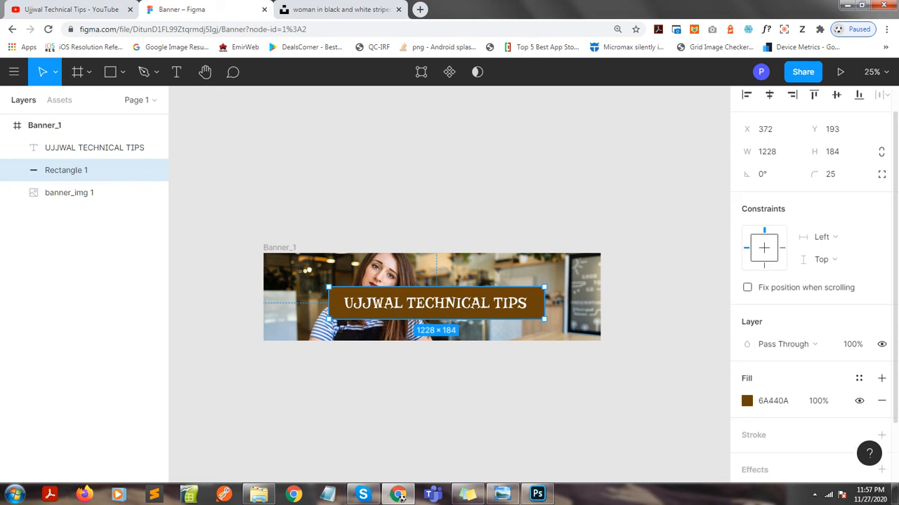
click(818, 401)
text(80)
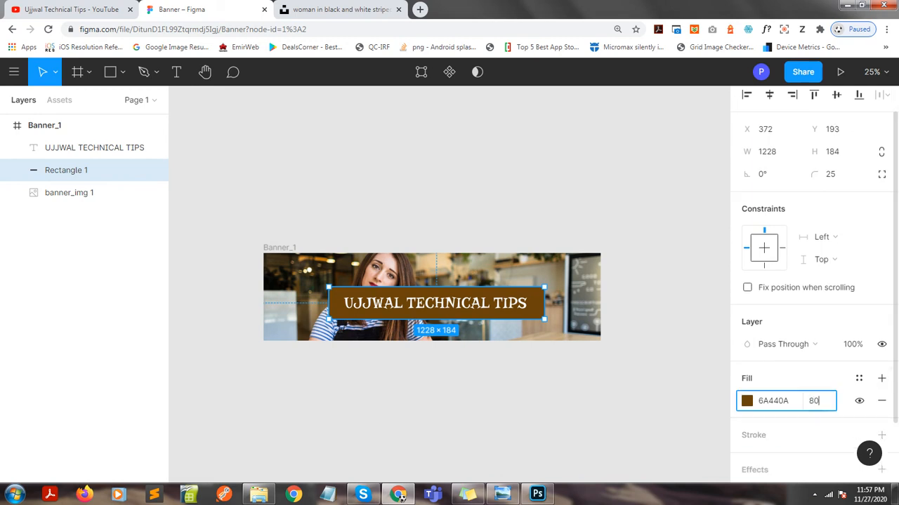
key(Return)
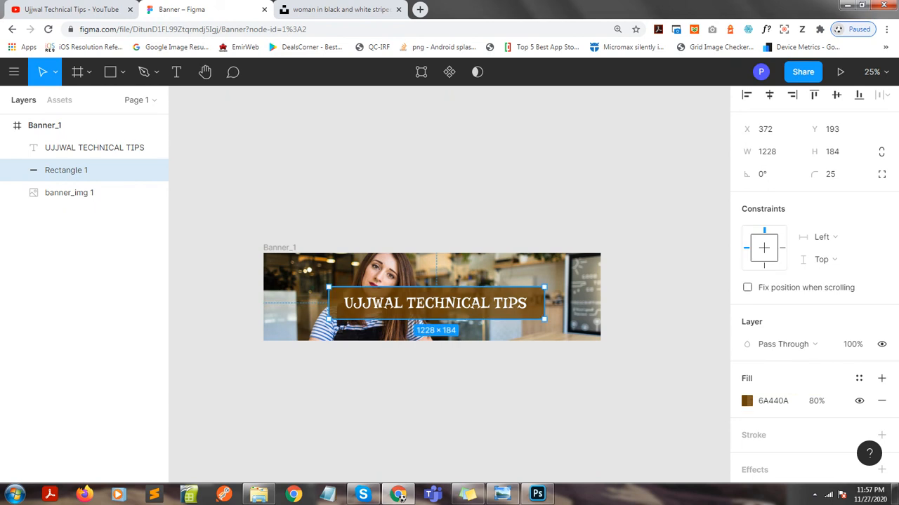
click(547, 393)
key(ctrl+plus)
key(ctrl+minus)
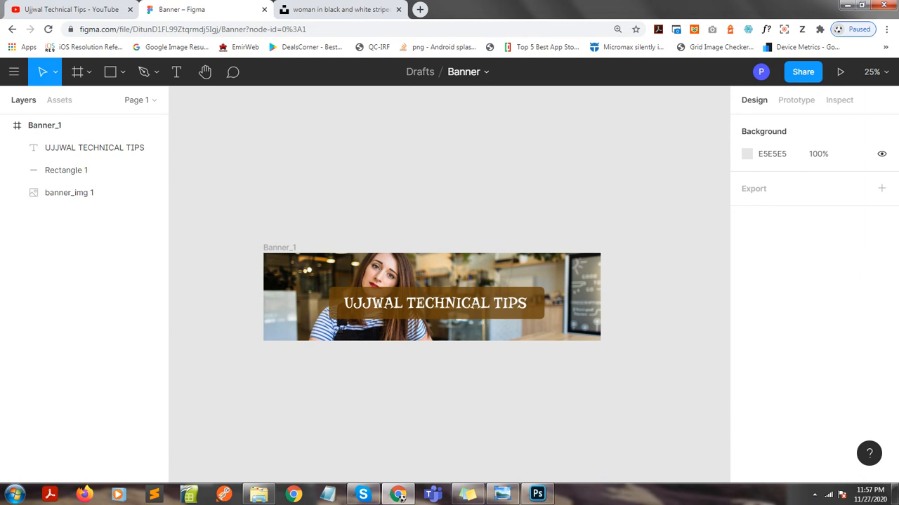